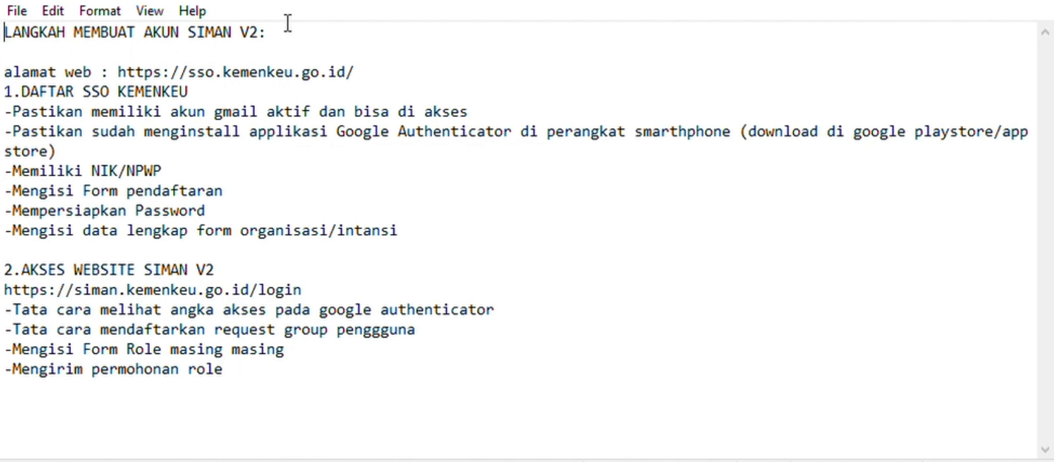
- Step through the note's title, SSO address, section headings and gmail requirement, highlighting each line
key(shift+Right)
key(shift+End)
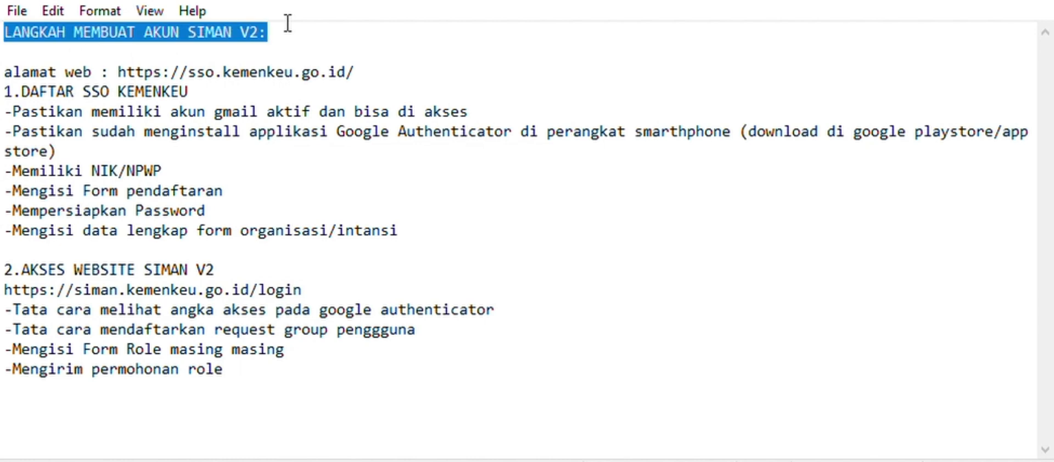
key(Down)
key(Down)
key(Down)
key(Down)
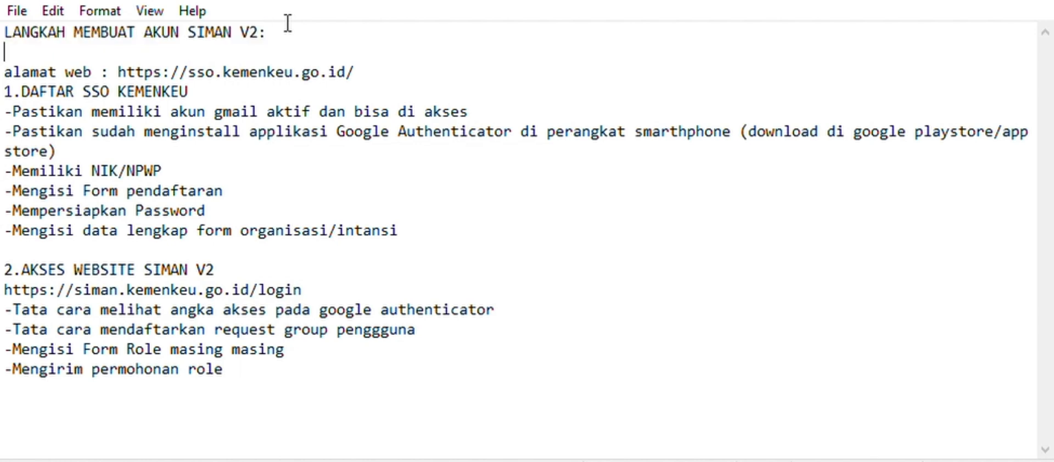
key(Up)
key(Up)
key(Up)
key(Down)
key(Down)
key(Up)
key(shift+End)
key(Down)
key(Down)
key(Down)
key(Down)
key(Up)
key(Up)
key(Up)
key(Home)
key(shift+End)
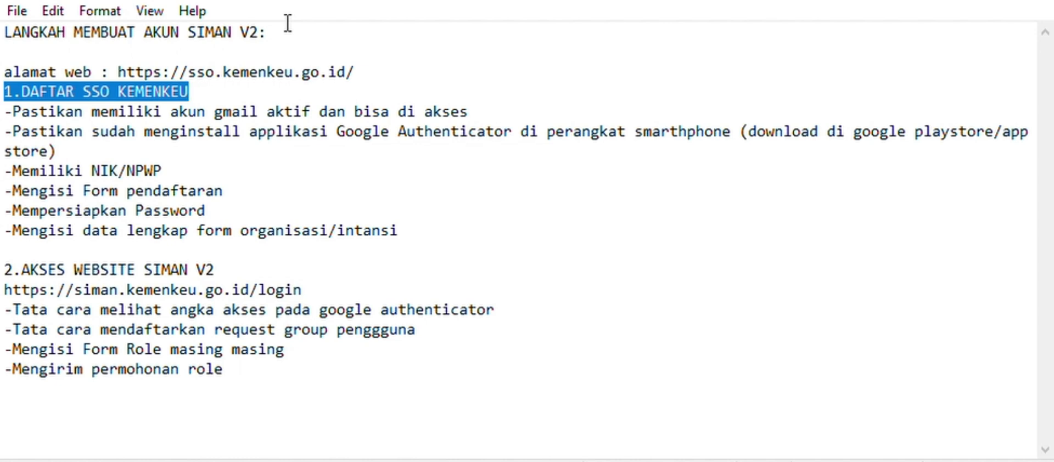
key(Down)
key(Down)
key(Down)
key(Down)
key(Down)
key(Down)
key(Down)
key(Down)
key(Down)
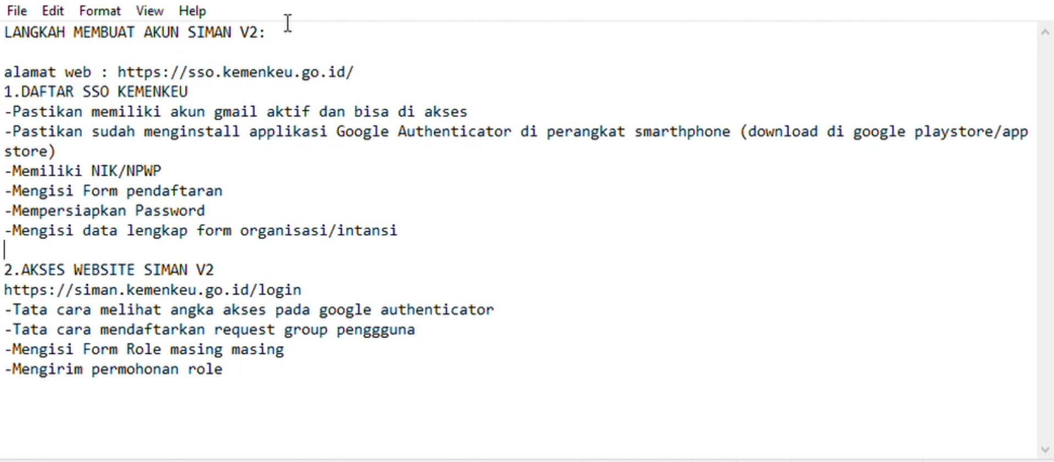
key(shift+End)
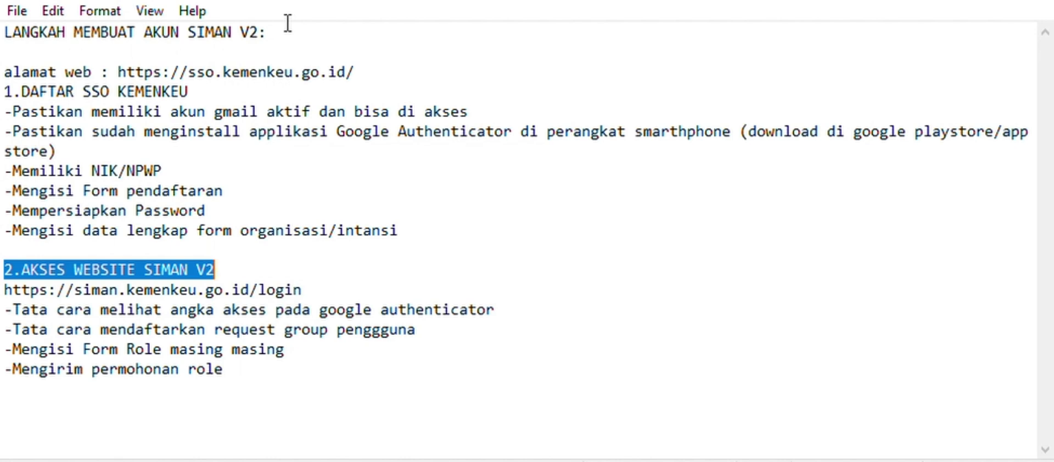
key(Down)
key(Down)
key(Down)
key(Down)
key(Up)
key(Up)
key(Up)
key(Up)
key(Up)
key(Up)
key(Up)
key(Up)
key(Up)
key(Up)
key(Up)
key(Up)
key(Up)
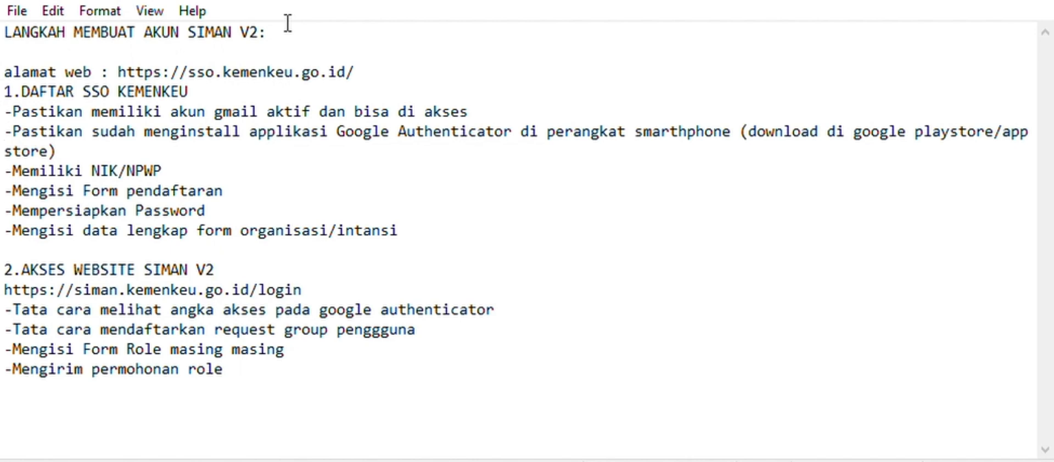
key(shift+Down)
key(shift+Down)
key(shift+Down)
key(Down)
key(Down)
key(Down)
key(Down)
key(Down)
key(Down)
key(shift+End)
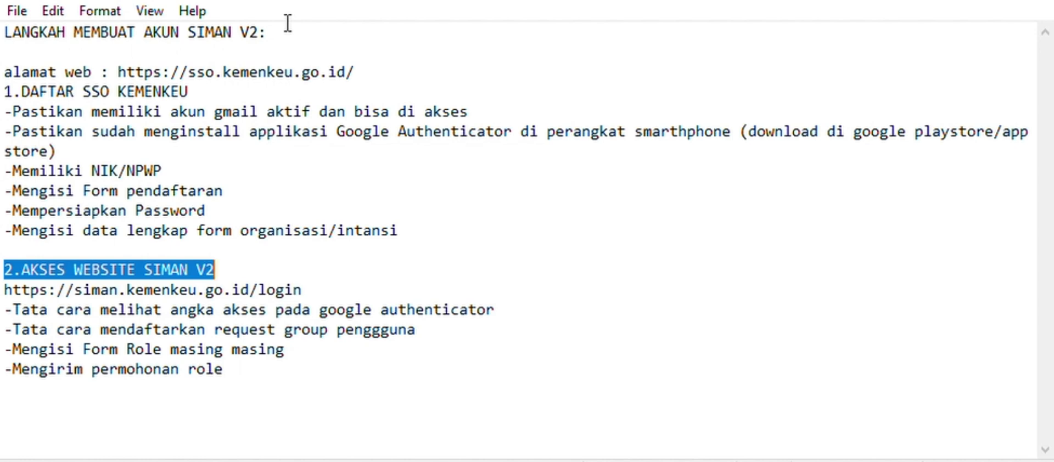
key(Down)
key(Down)
key(Down)
key(Down)
key(Up)
key(Up)
key(Up)
key(Up)
key(Up)
key(Up)
key(Up)
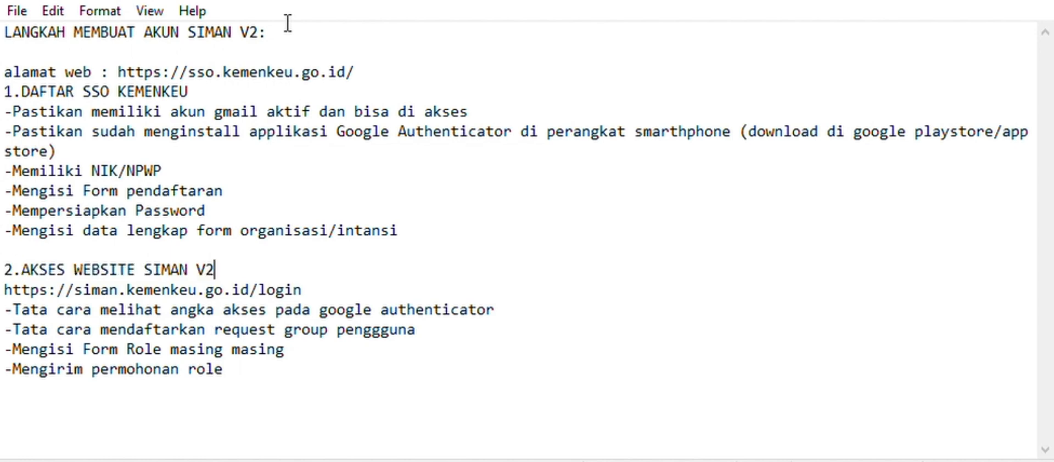
key(Up)
key(Up)
key(Up)
key(Up)
key(Up)
key(shift+End)
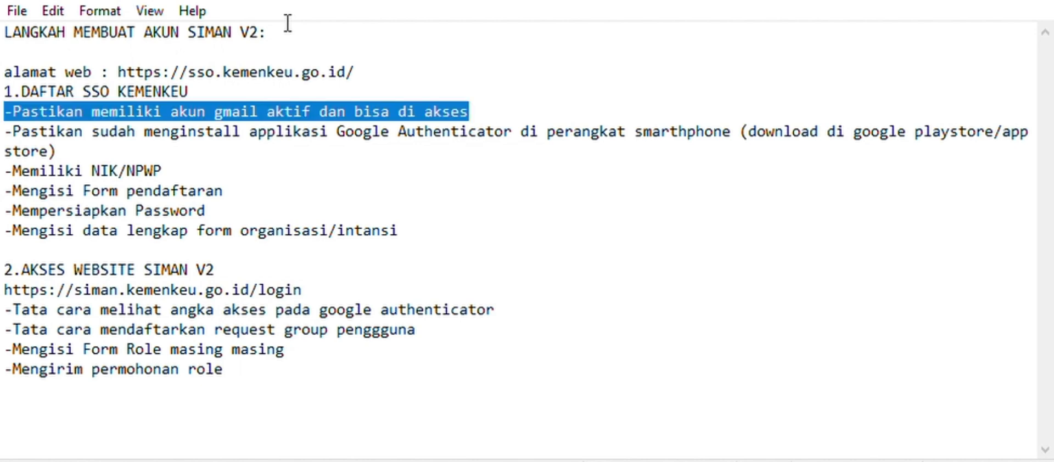
- Highlight the Google Authenticator, NIK/NPWP, registration form, password and organisation data lines
key(Left)
key(Down)
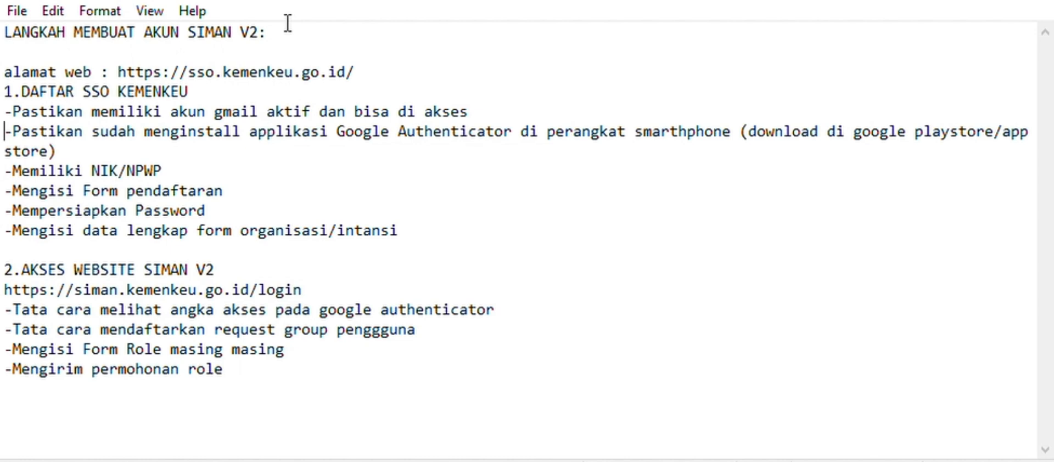
key(Right)
key(Right)
key(Right)
key(Right)
key(Right)
key(Down)
key(Right)
key(shift+Up)
key(shift+Left)
key(shift+Left)
key(shift+Left)
key(shift+Left)
key(shift+Left)
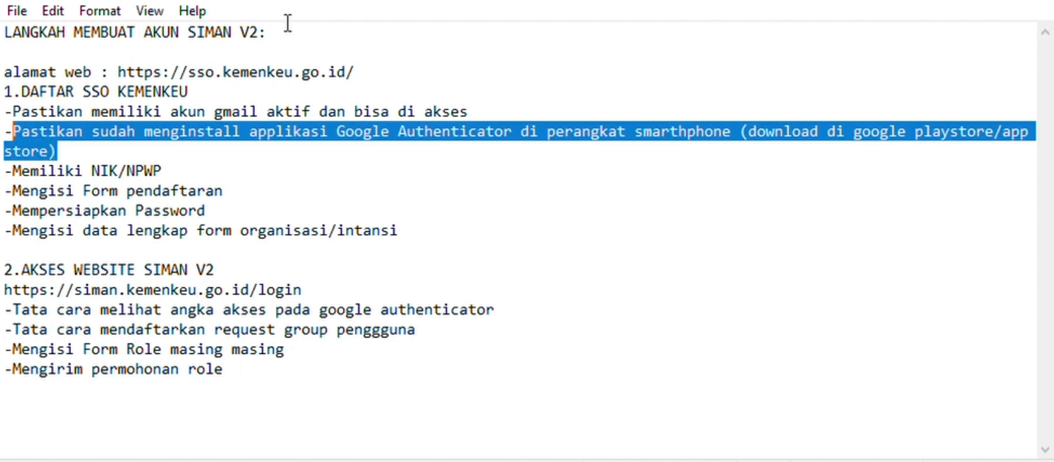
key(shift+Left)
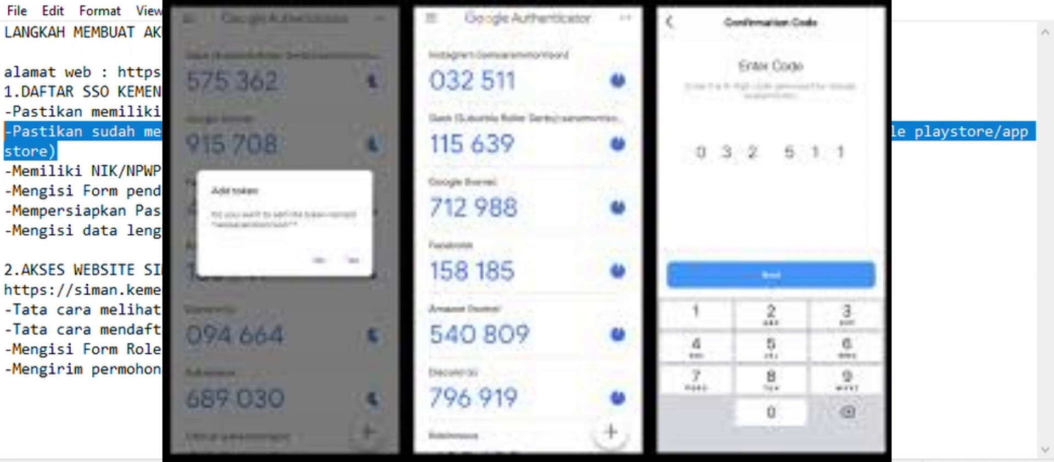
key(Down)
key(Down)
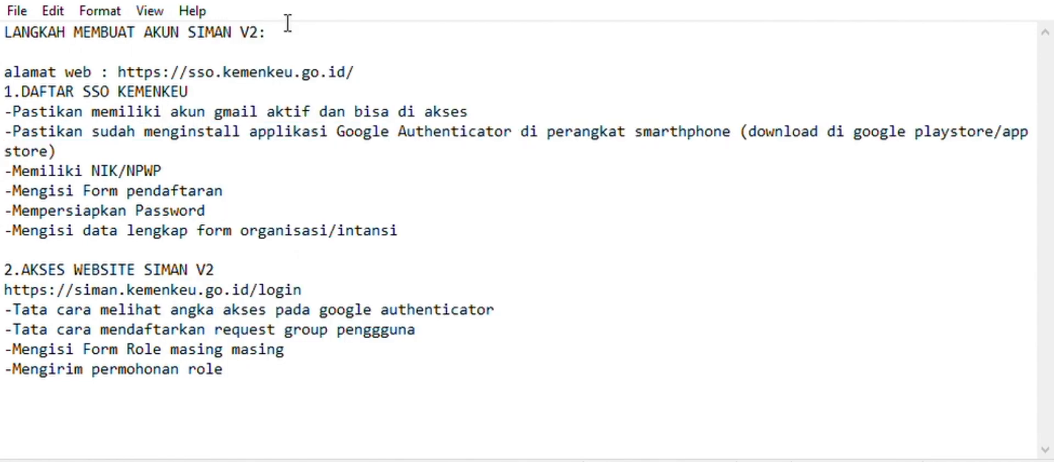
key(shift+End)
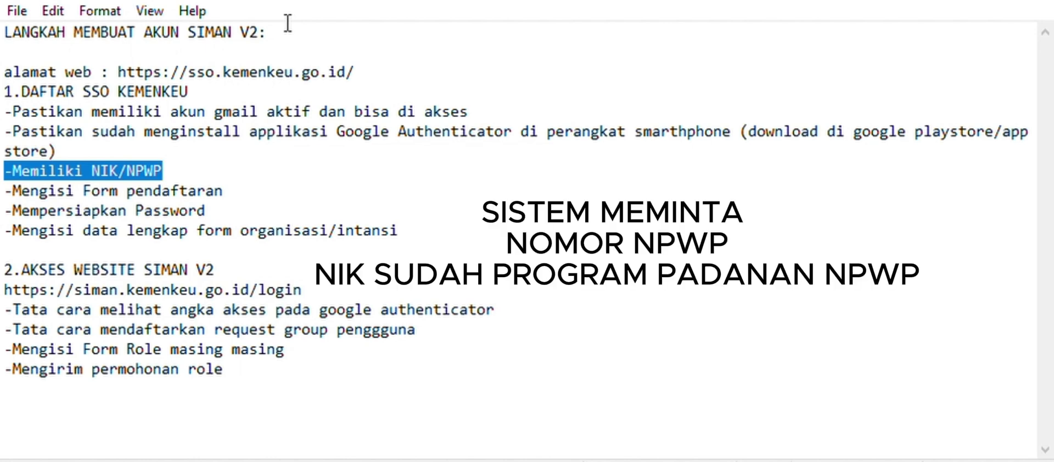
key(Home)
key(Down)
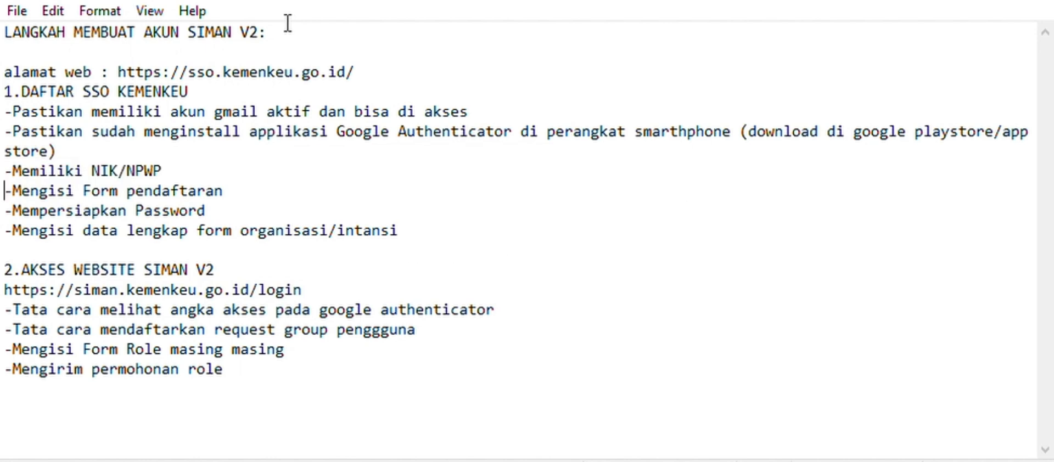
key(shift+End)
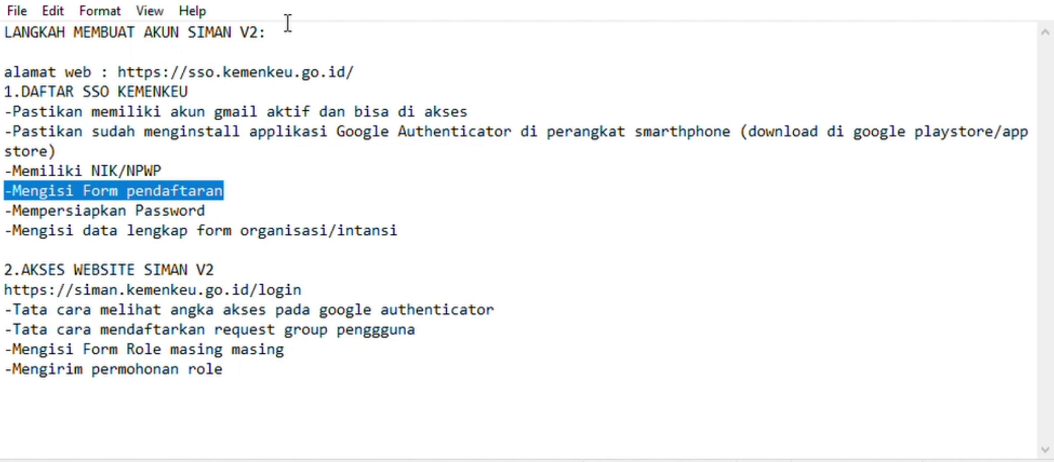
key(shift+Down)
key(shift+Down)
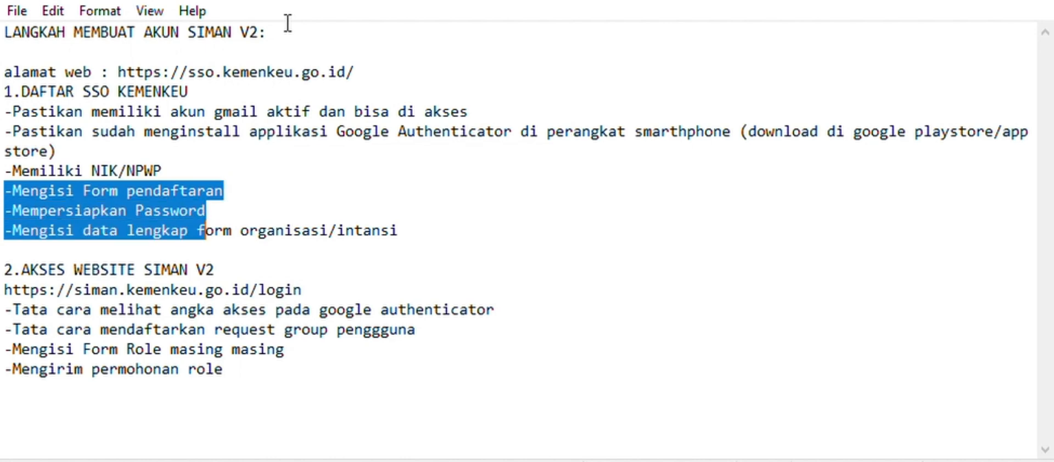
key(shift+End)
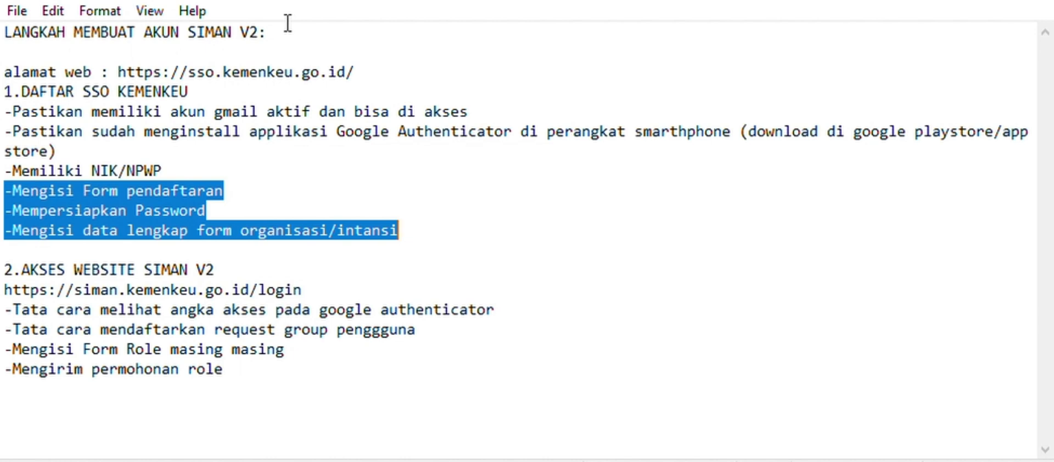
key(Up)
key(Up)
key(Up)
key(Up)
key(Up)
key(Up)
key(Up)
key(Up)
key(Up)
key(Up)
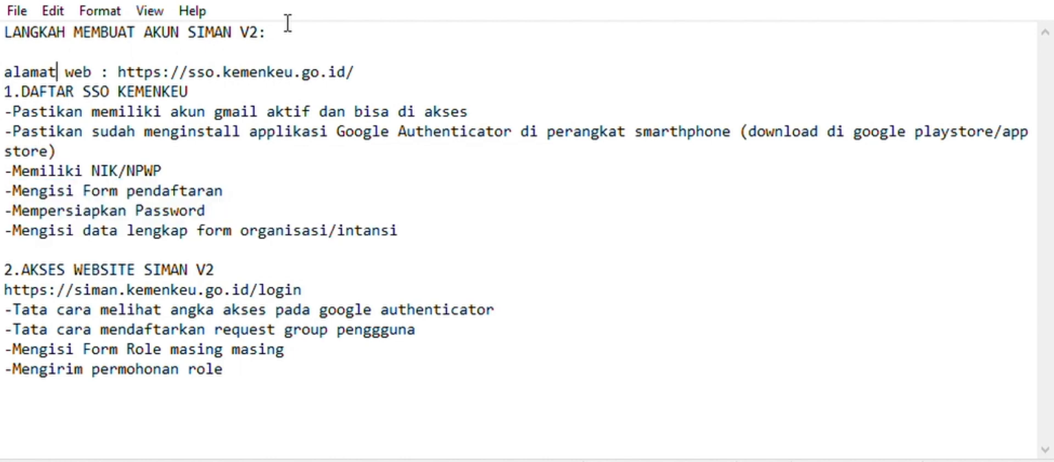
- Insert two blank lines under the title and type 'Membuat Surat Pe'
key(Down)
key(Return)
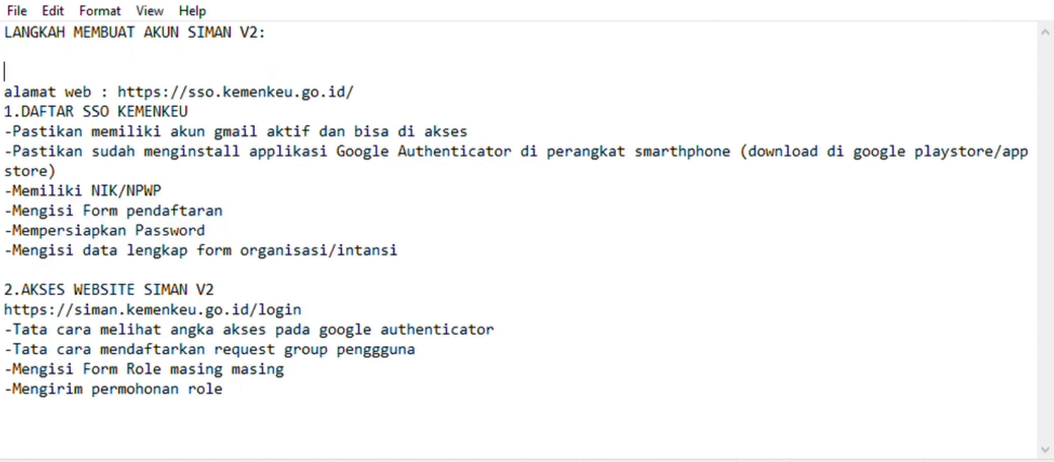
key(Up)
key(Return)
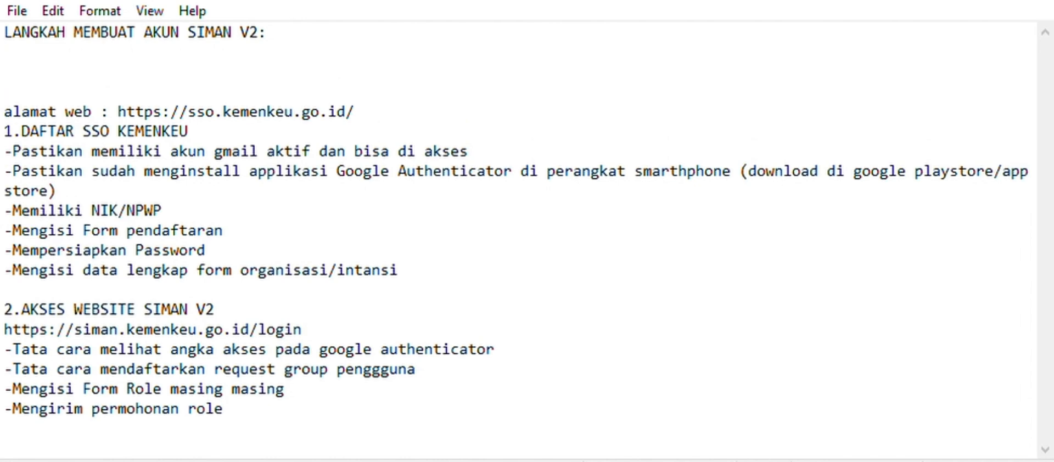
text(Membuat Surat )
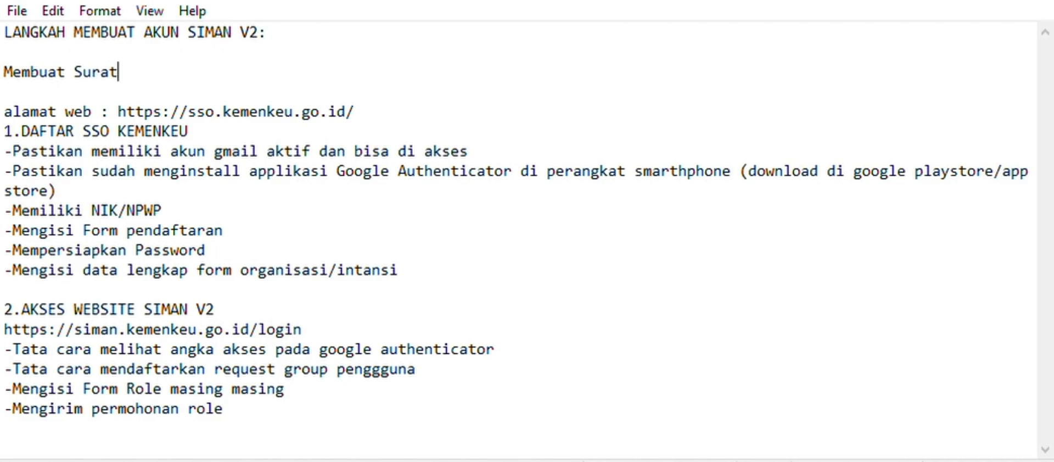
text(Pe)
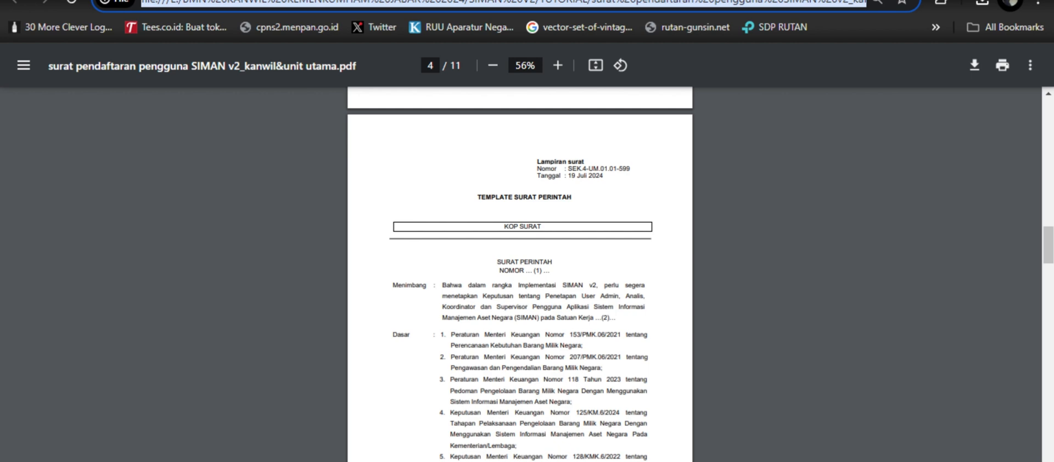
- Scroll the registration-letter PDF from page 4 down to the Lampiran 4 role matrix on page 10
scroll(520, 274, down, 10)
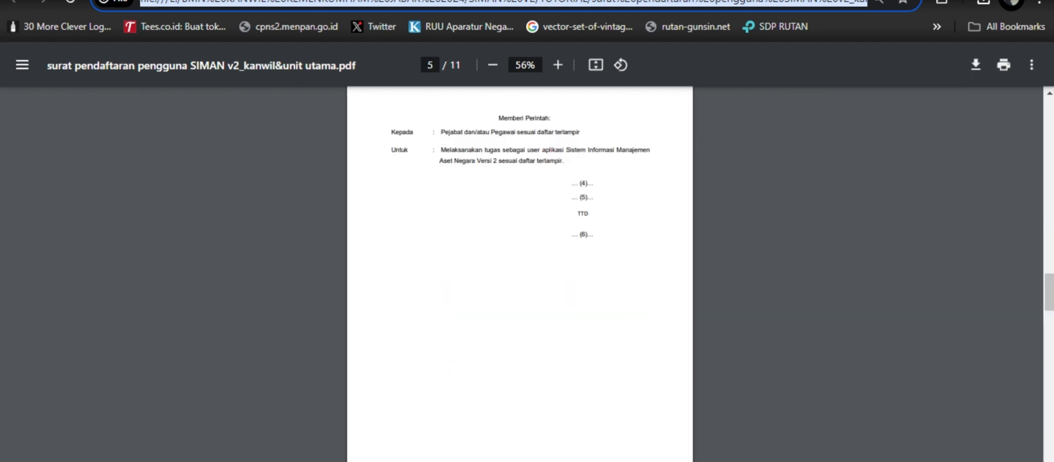
scroll(519, 274, down, 5)
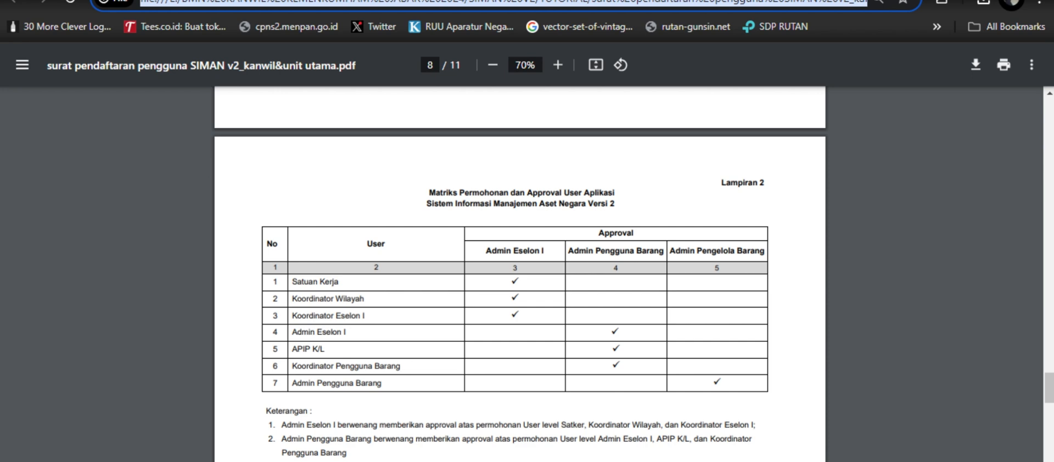
scroll(520, 274, down, 6)
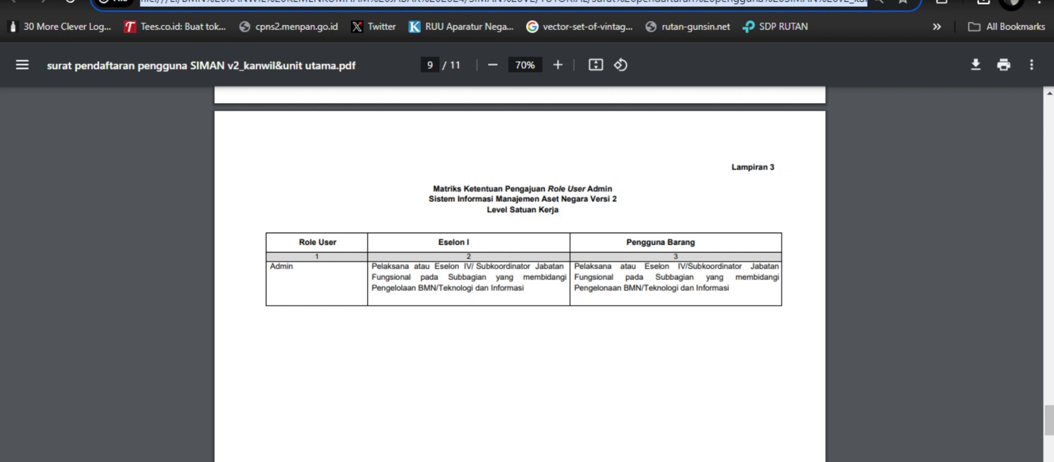
scroll(520, 274, down, 6)
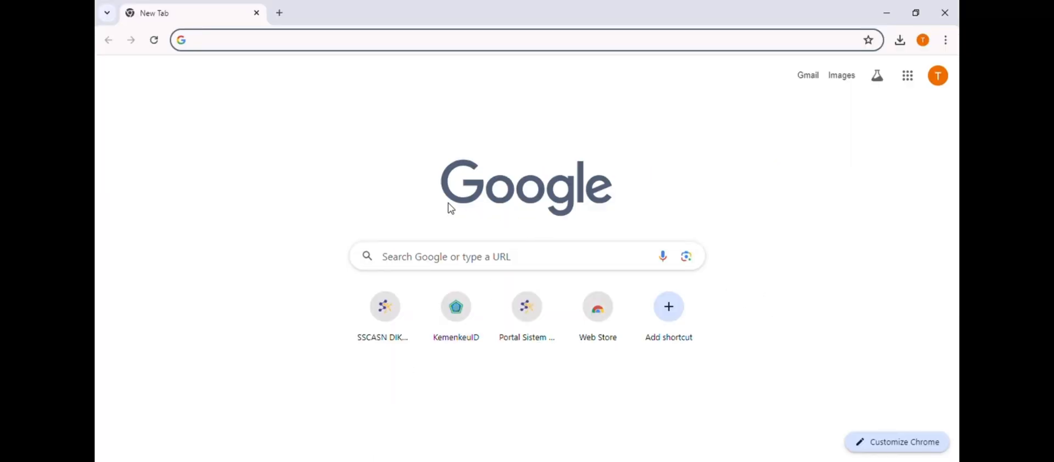
- Paste the sso.kemenkeu.go.id address into Chrome to load the KemenkeuID login page
click(351, 460)
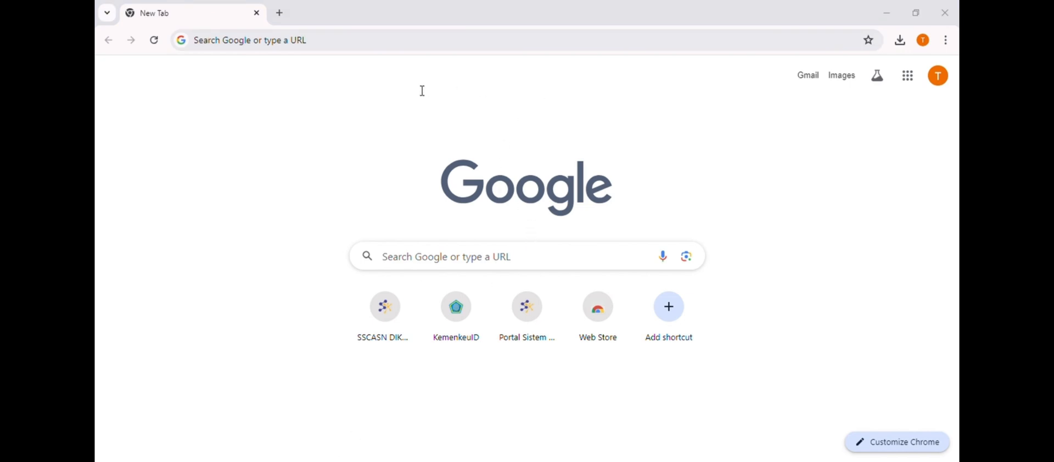
click(252, 50)
text(https://sso.kemenkeu.go.id/)
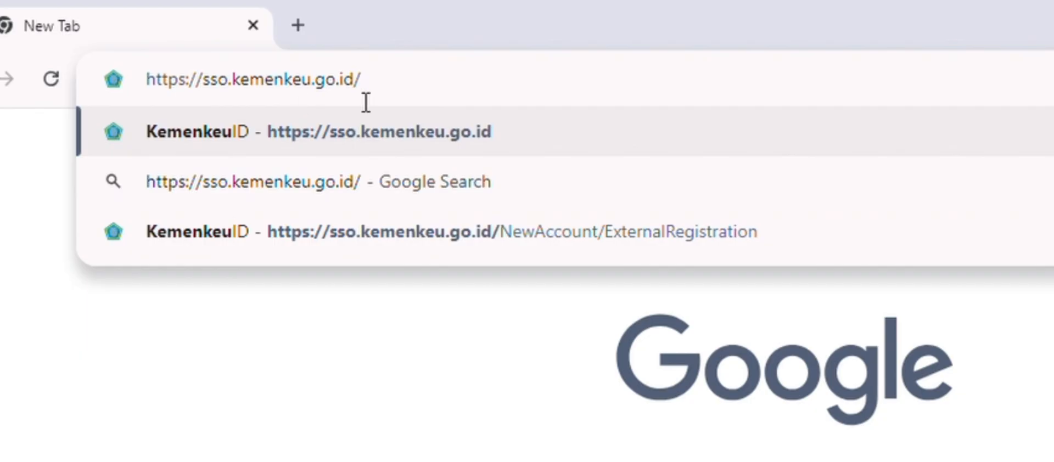
key(Return)
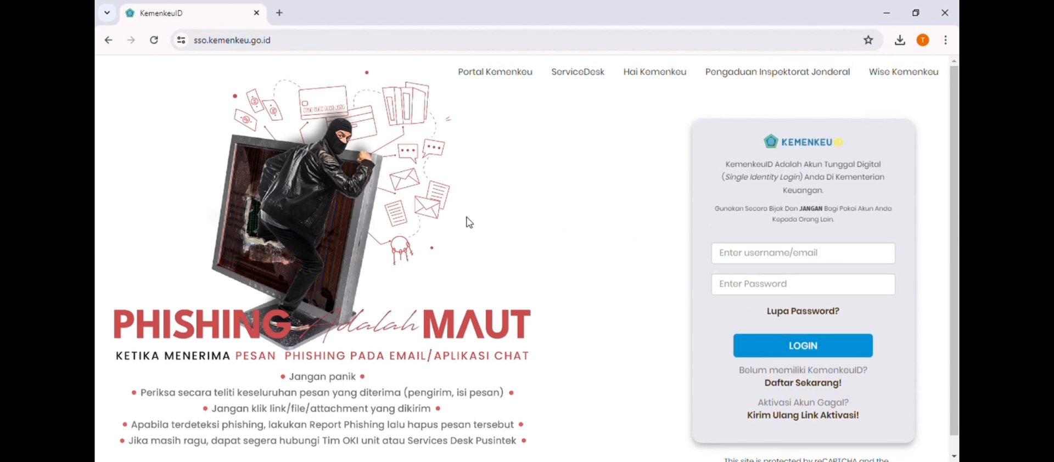
scroll(668, 285, down, 1)
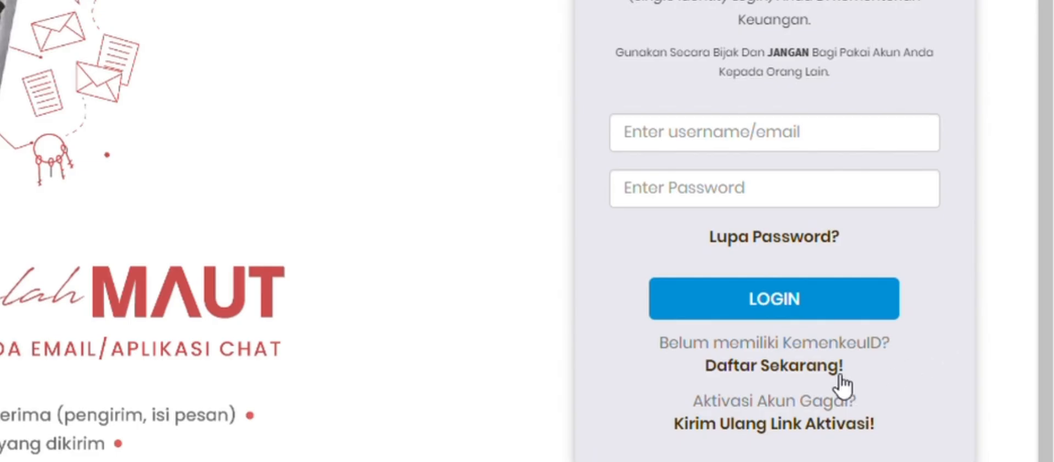
- Open Daftar Sekarang!, fill the full name, set birth date 2002-09-09 and choose Indonesia citizenship
click(834, 370)
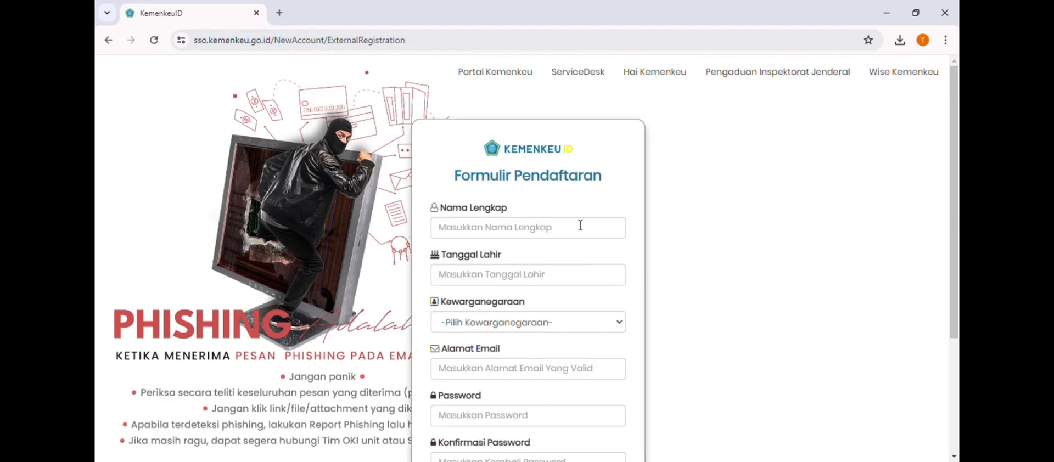
scroll(533, 234, down, 2)
click(548, 163)
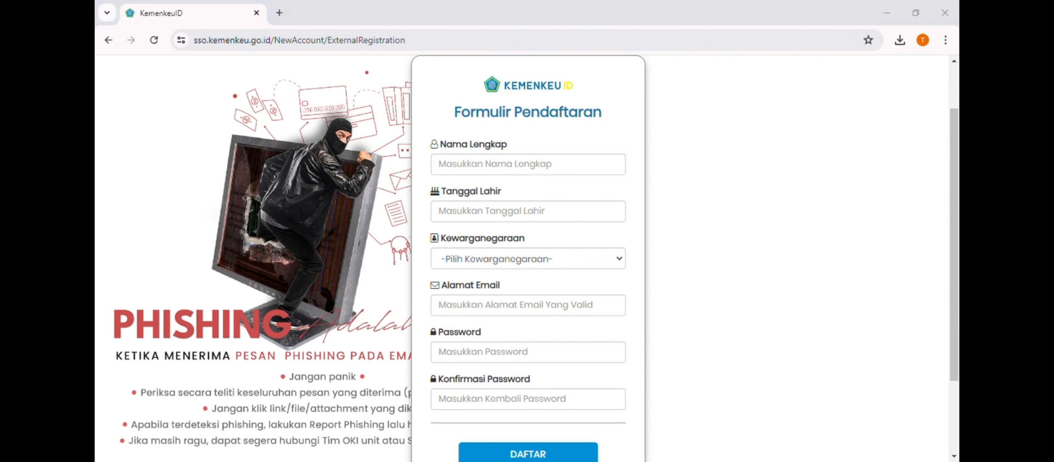
click(305, 244)
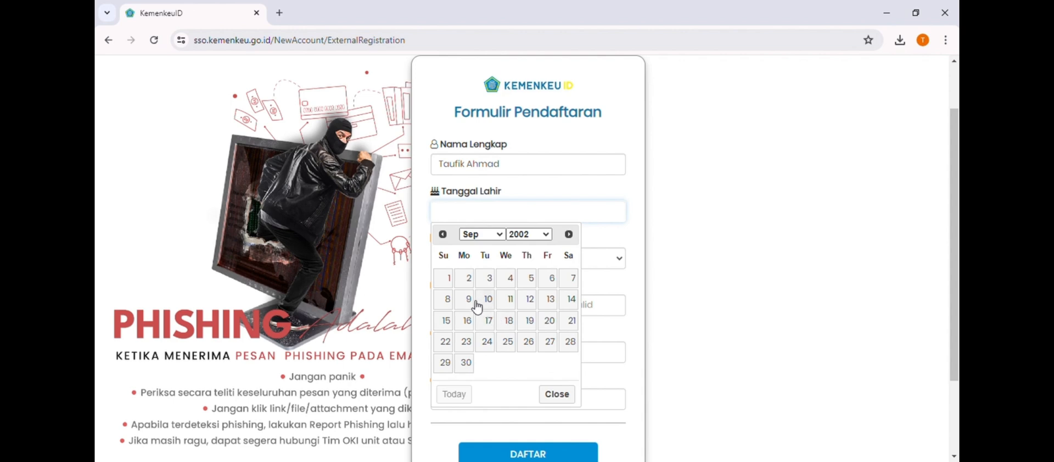
click(468, 299)
click(569, 260)
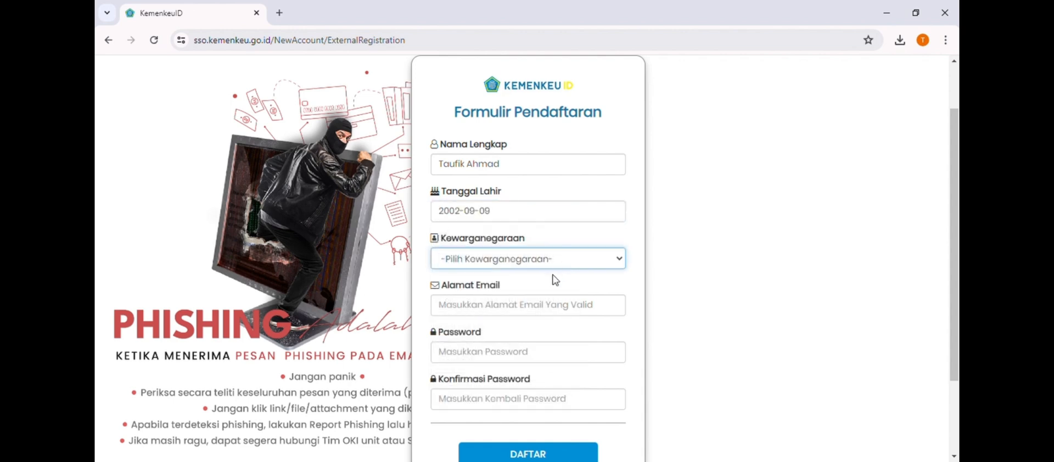
click(537, 291)
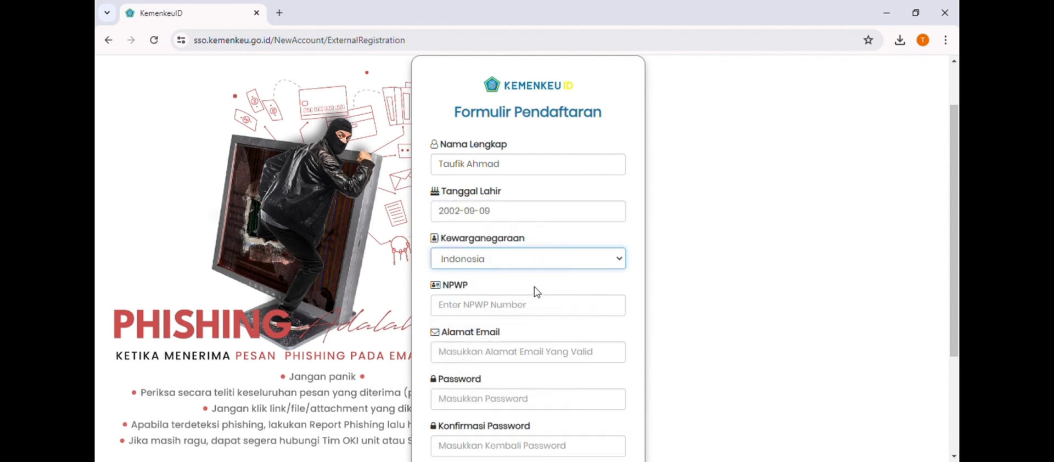
- Paste the applicant's tax number into the NPWP field
click(519, 313)
click(370, 461)
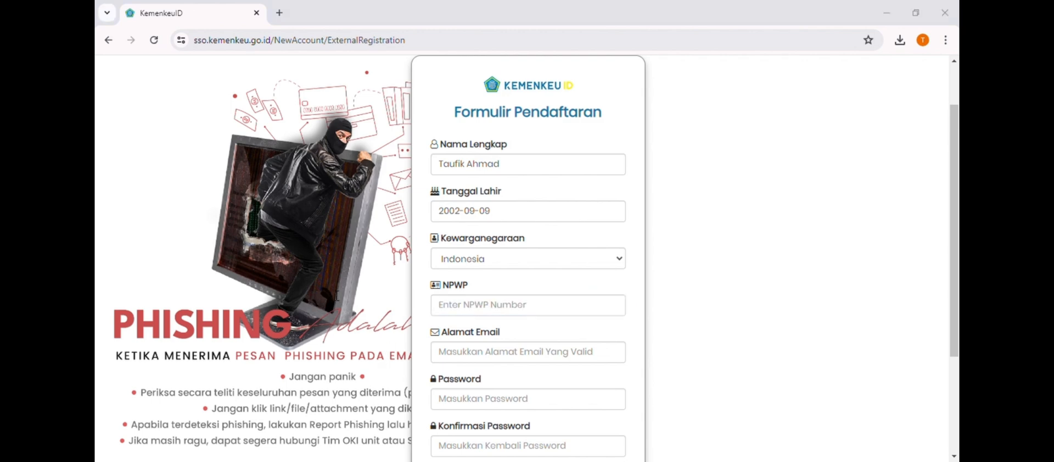
click(417, 338)
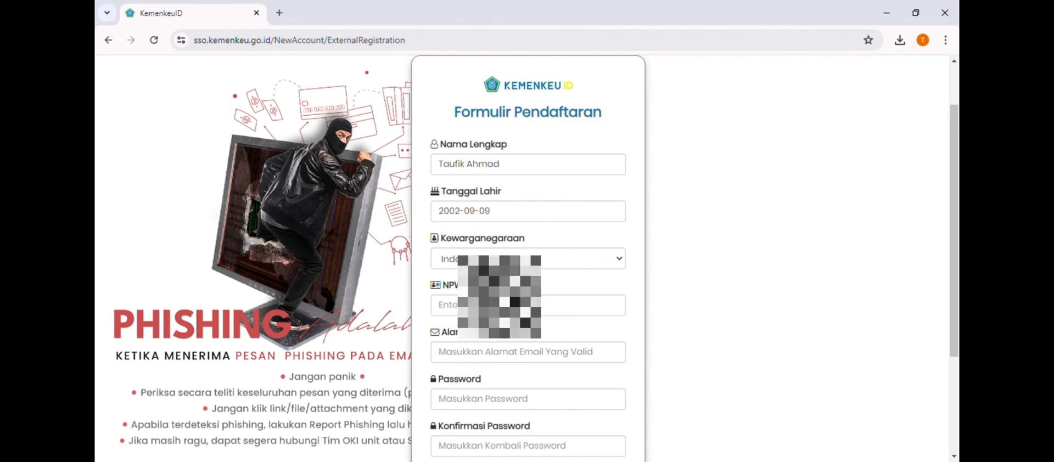
click(499, 306)
key(ctrl+v)
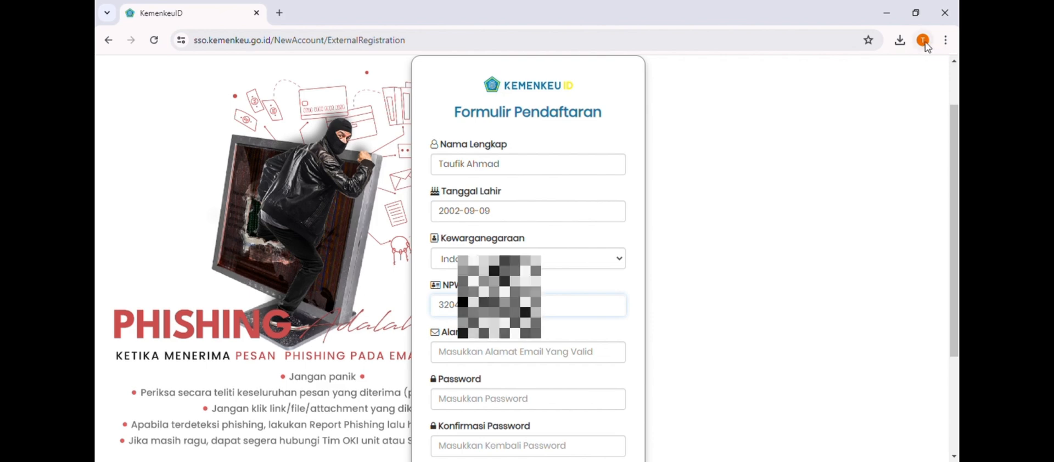
click(925, 42)
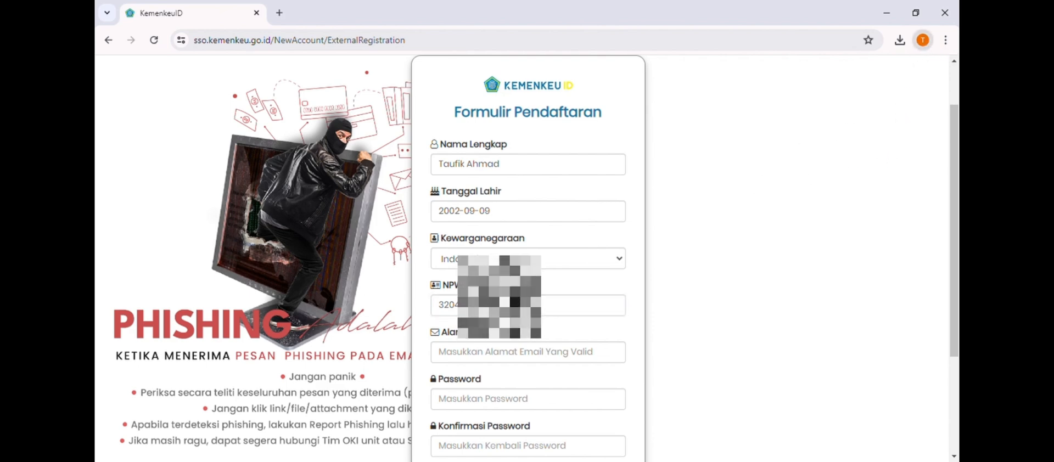
- Enter the applicant's Gmail address in Alamat Email
click(483, 358)
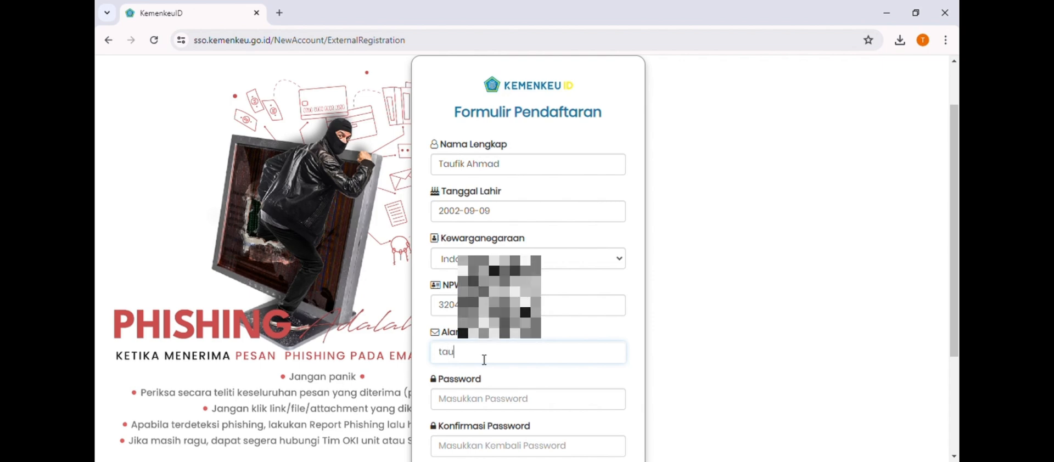
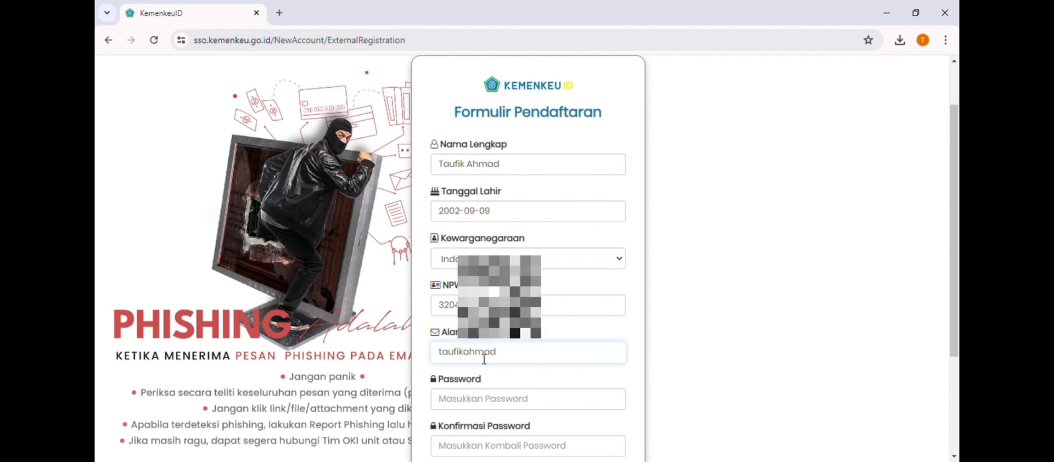
click(922, 42)
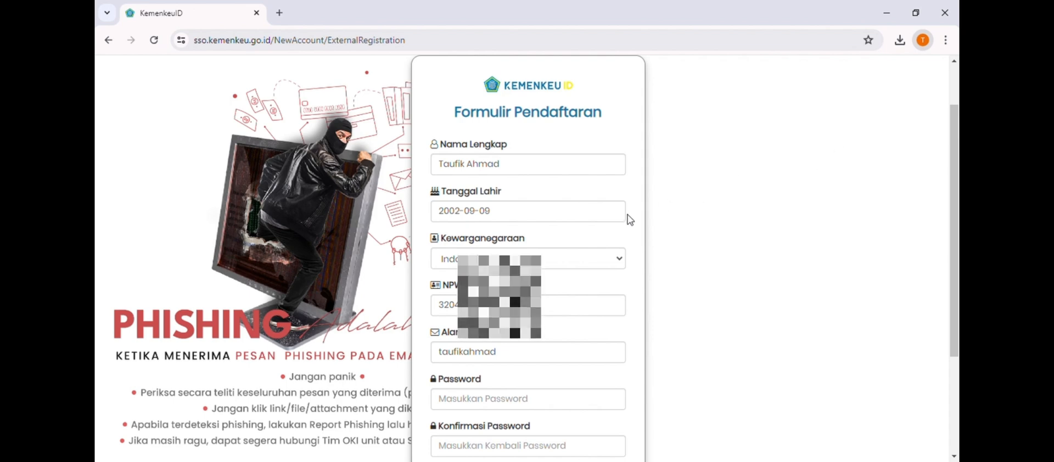
click(553, 360)
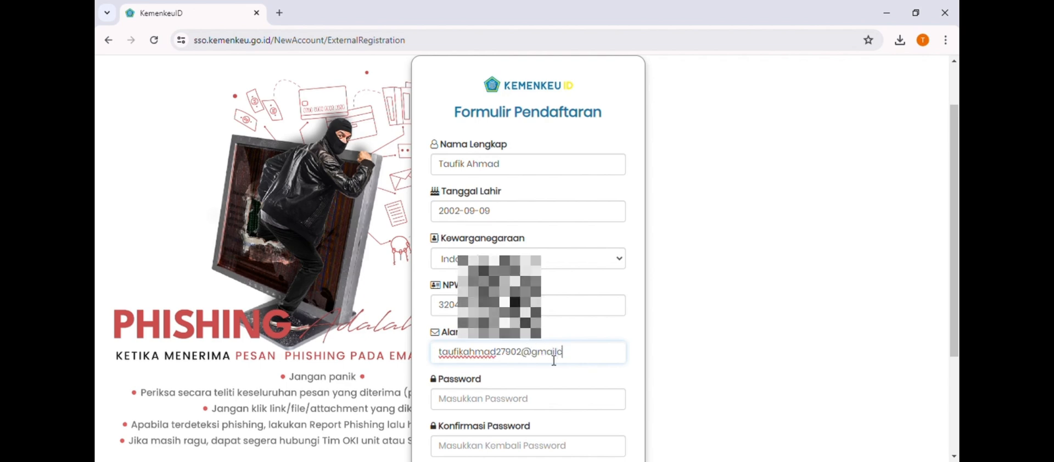
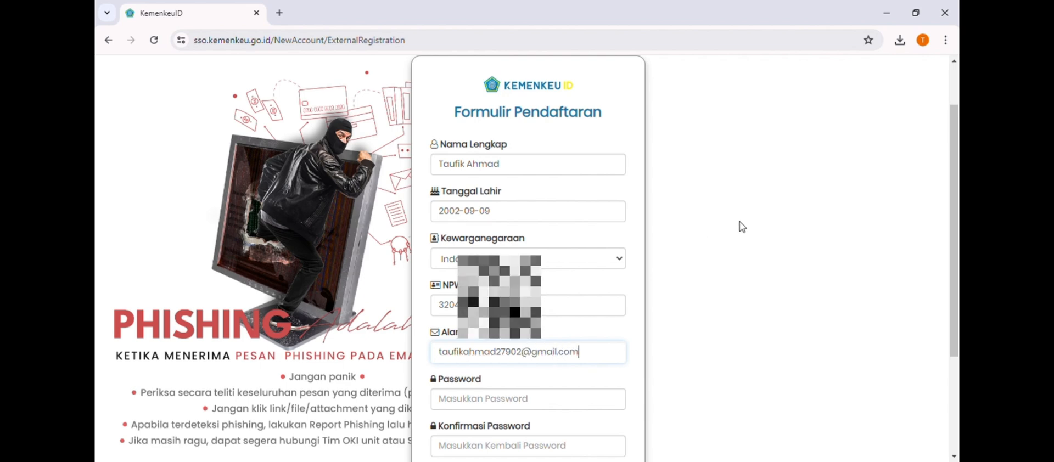
- Enter and confirm the account password, then submit the form with DAFTAR
click(567, 396)
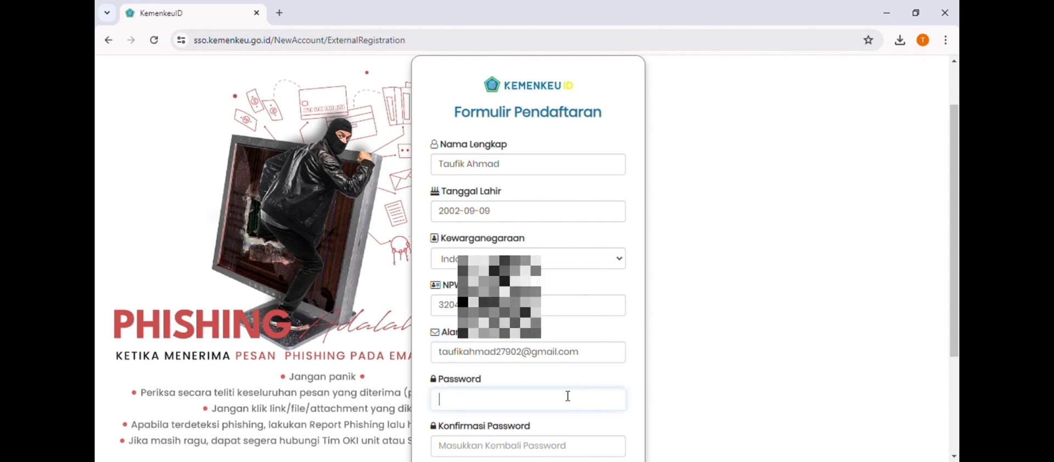
text(•••••••••)
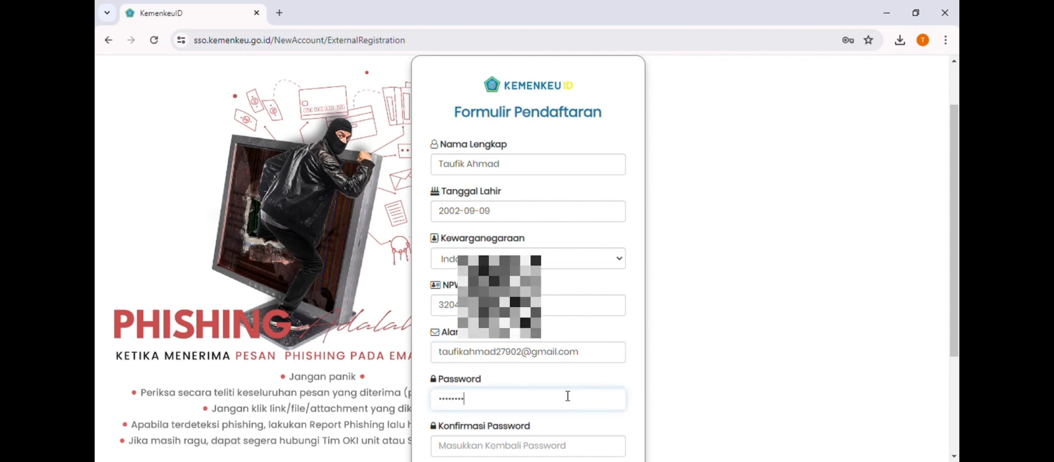
key(Tab)
text(•••••••••)
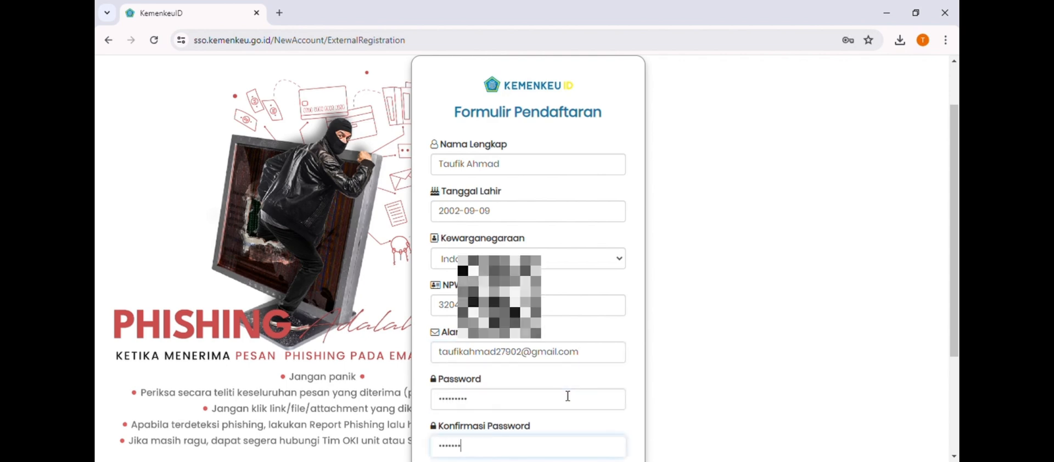
scroll(568, 396, down, 3)
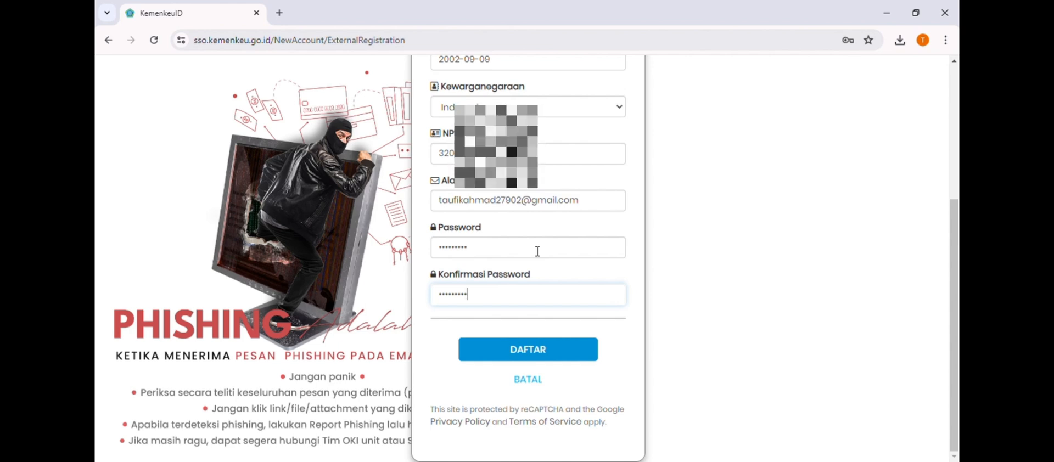
click(544, 350)
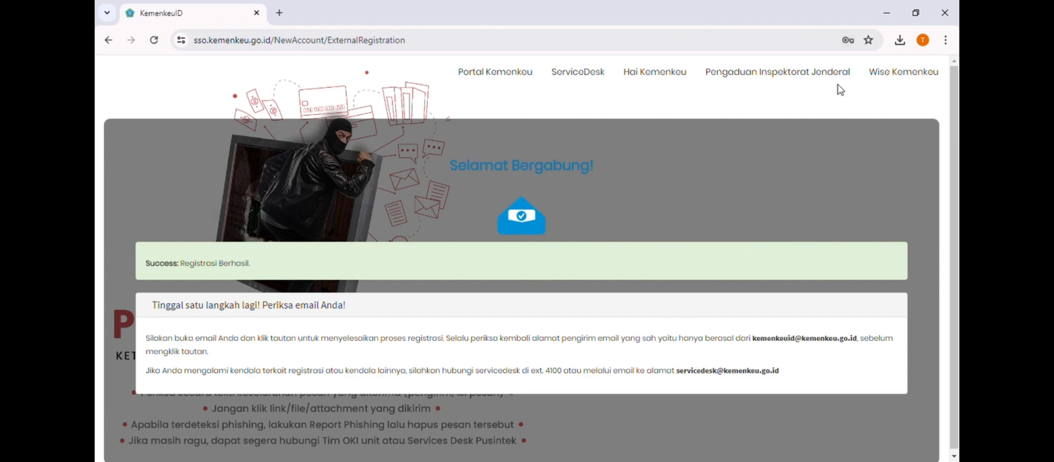
- In a new tab, open the KemenkeuID confirmation e-mail in Gmail and click Selesaikan Pendaftaran Saya
click(280, 13)
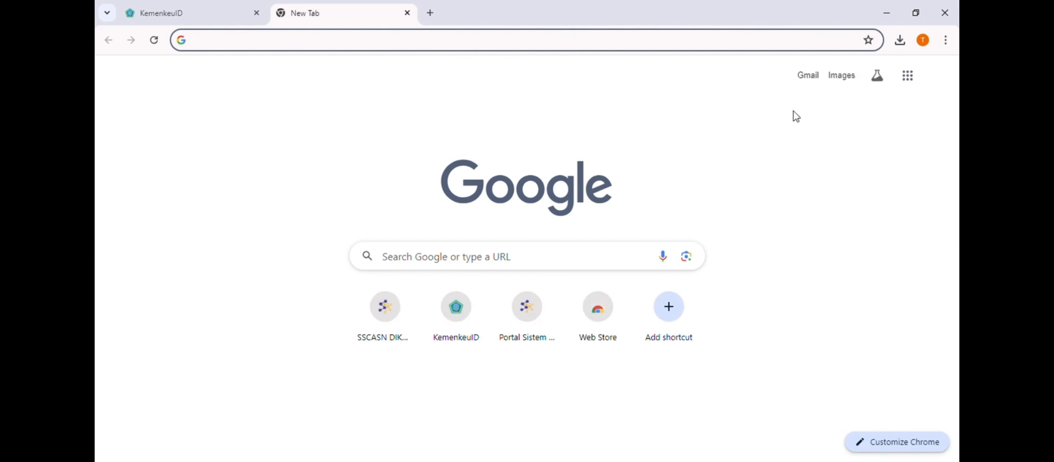
click(808, 77)
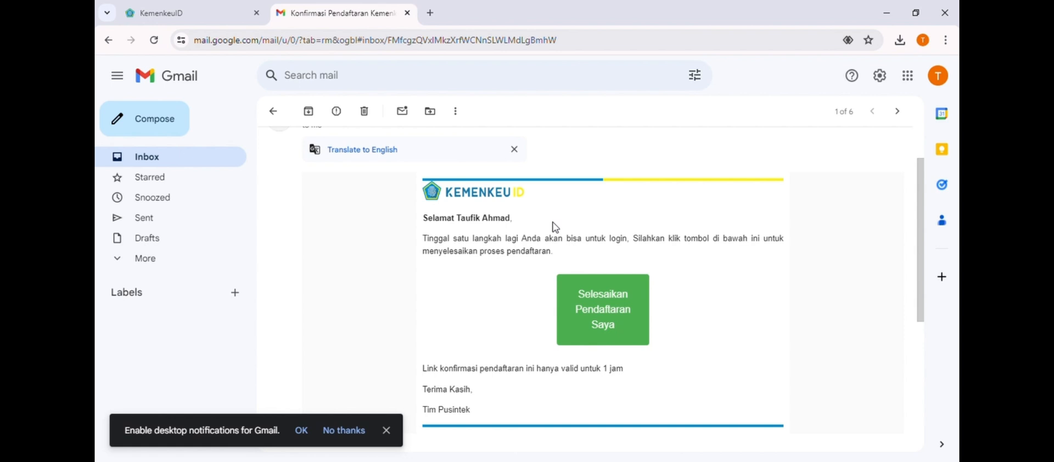
click(624, 310)
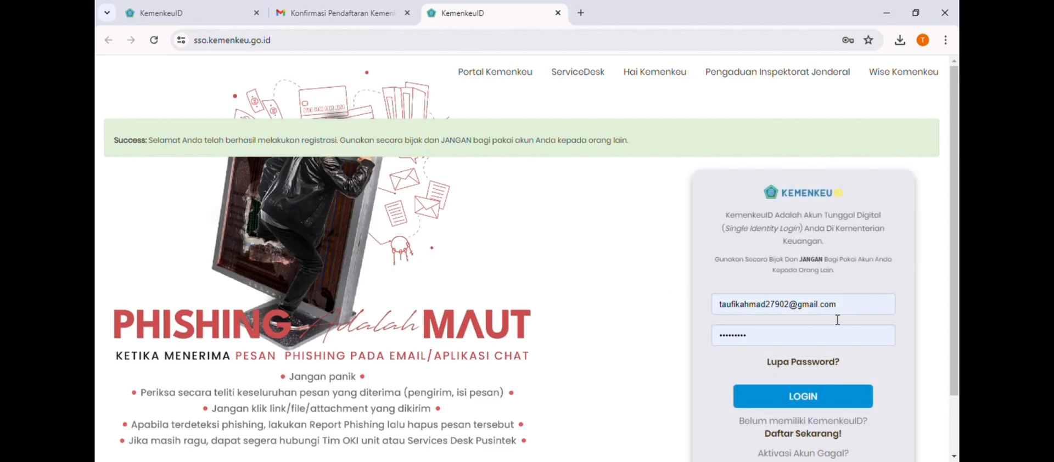
scroll(837, 320, down, 1)
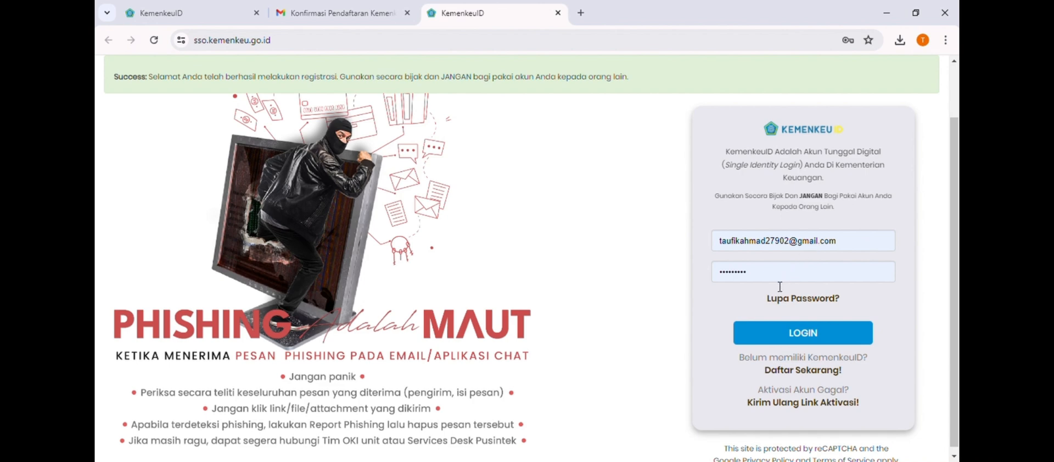
- Log in, then activate two-step authentication by entering the authenticator app's unique code
click(830, 338)
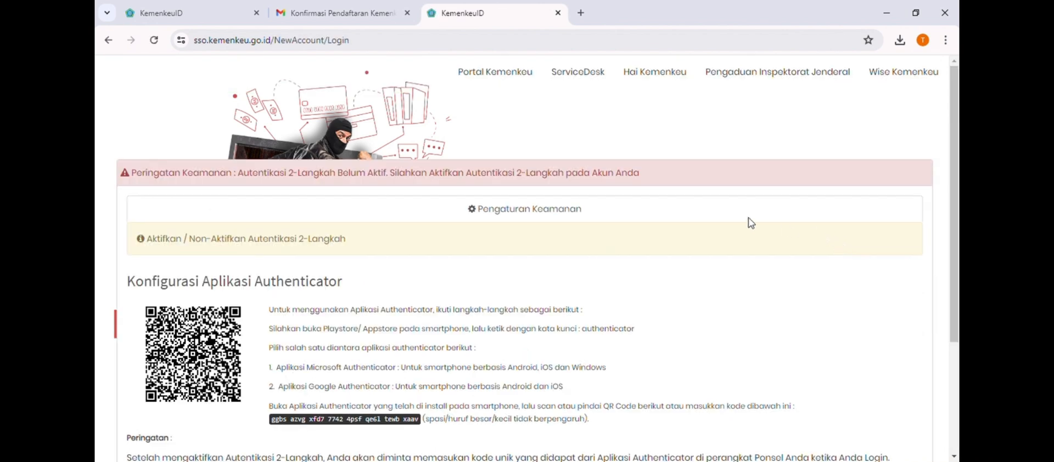
scroll(651, 213, down, 2)
scroll(651, 213, up, 1)
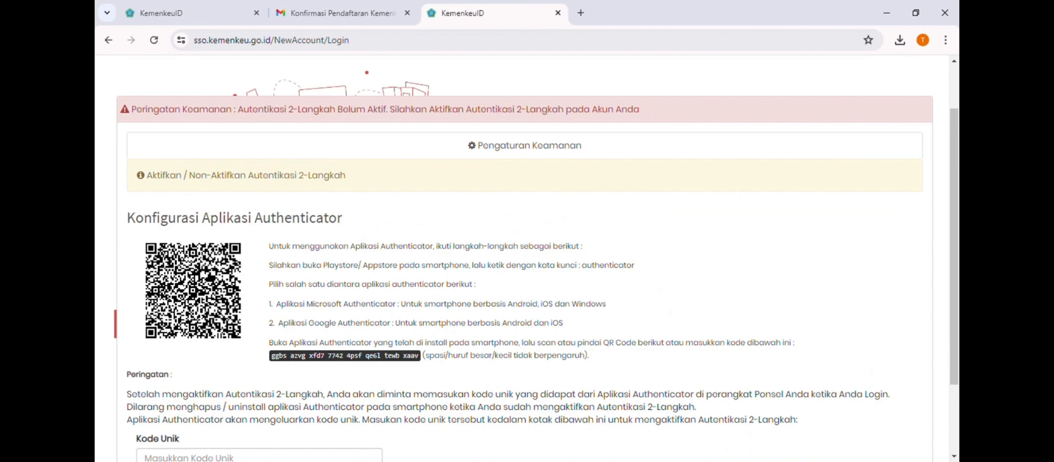
click(308, 461)
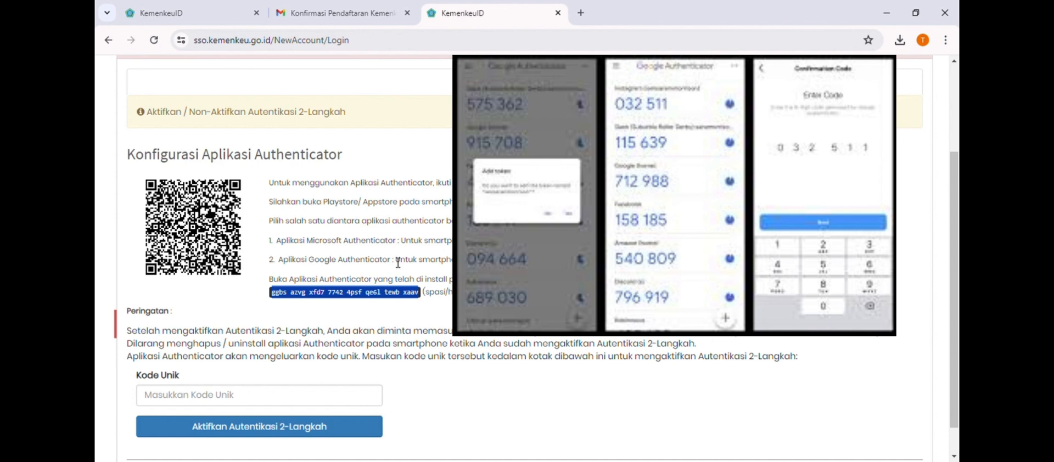
click(201, 404)
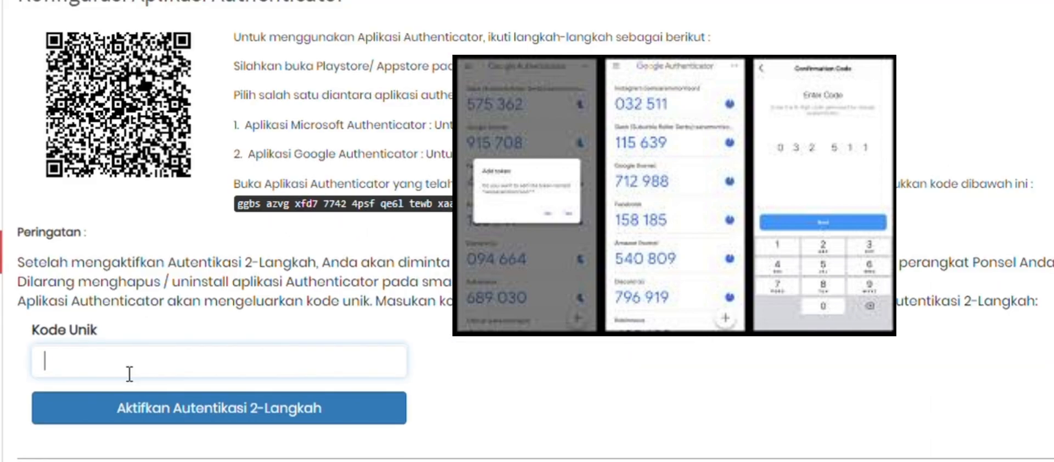
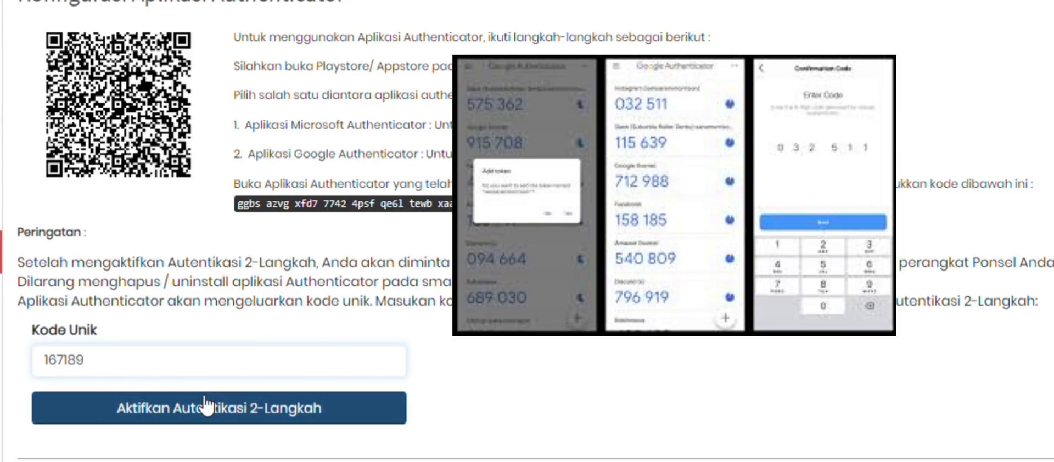
click(206, 406)
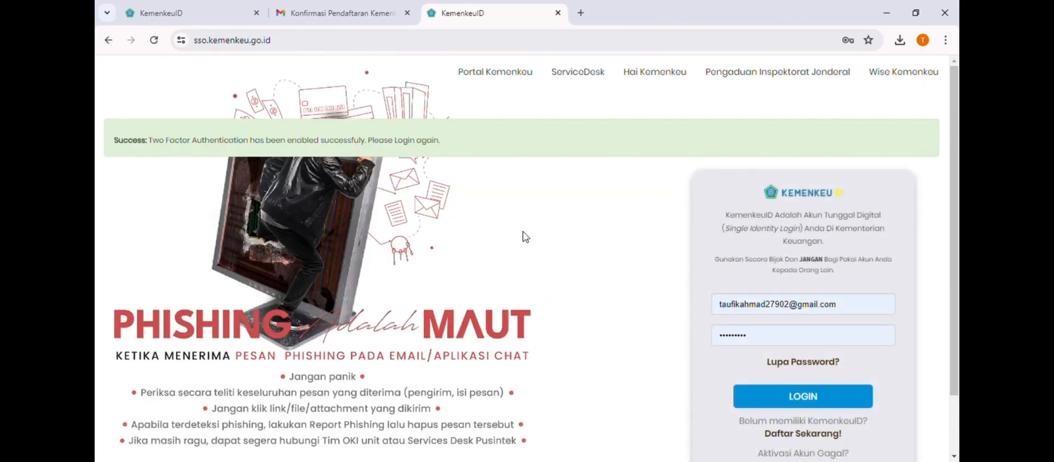
scroll(523, 237, down, 1)
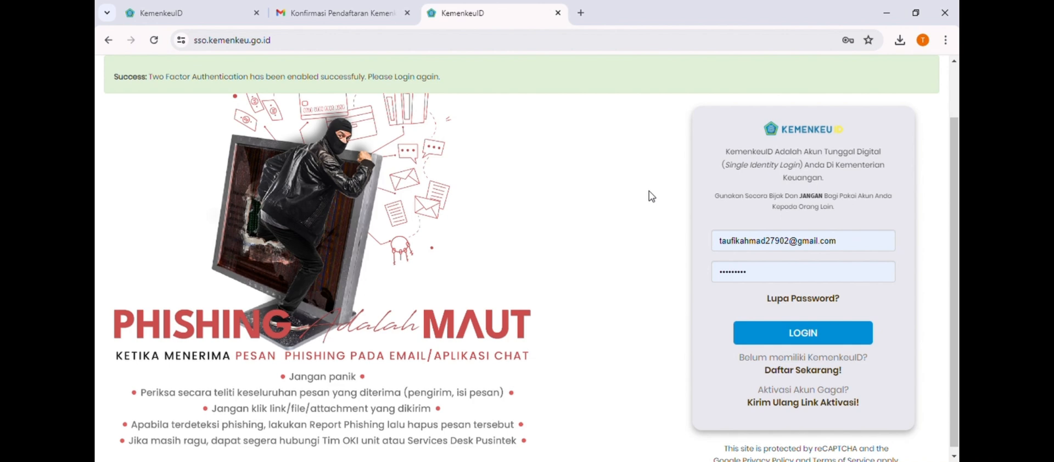
- Log in again and submit the authenticator verification code to open Kelola Akun
click(815, 339)
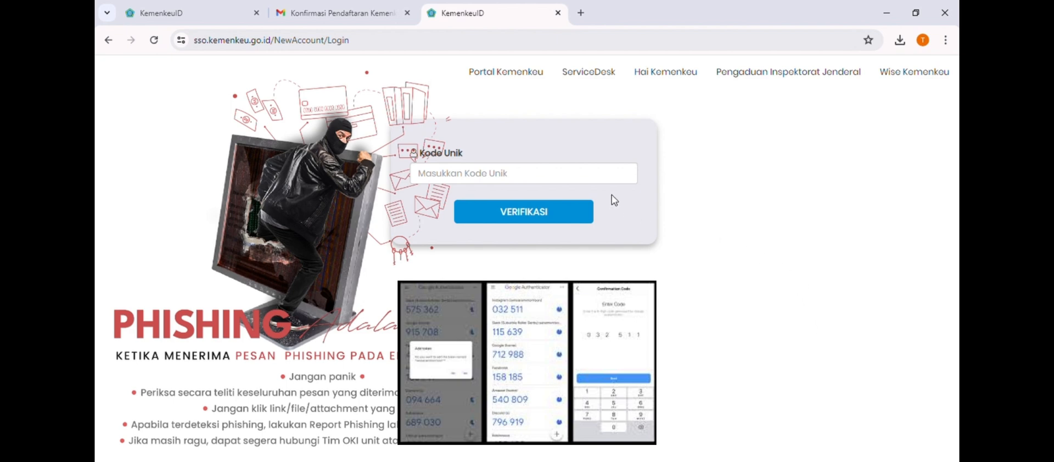
click(590, 183)
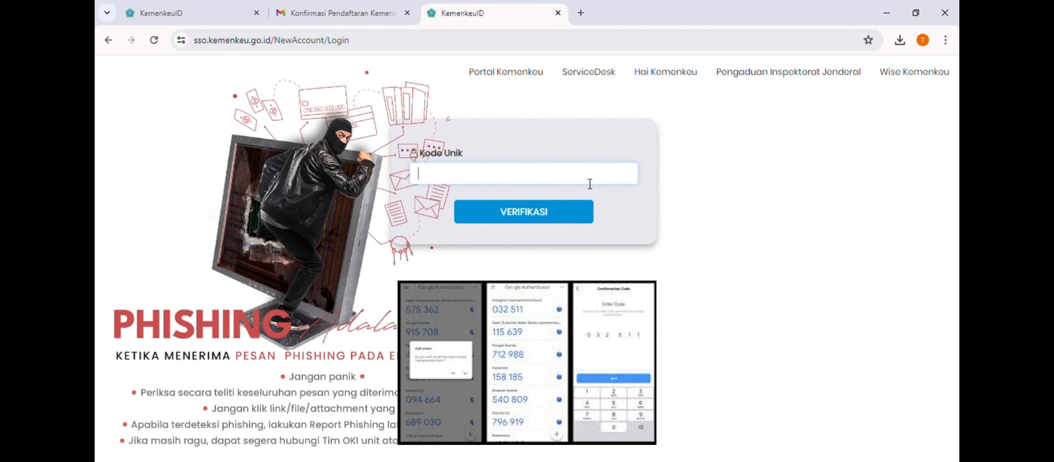
key(Return)
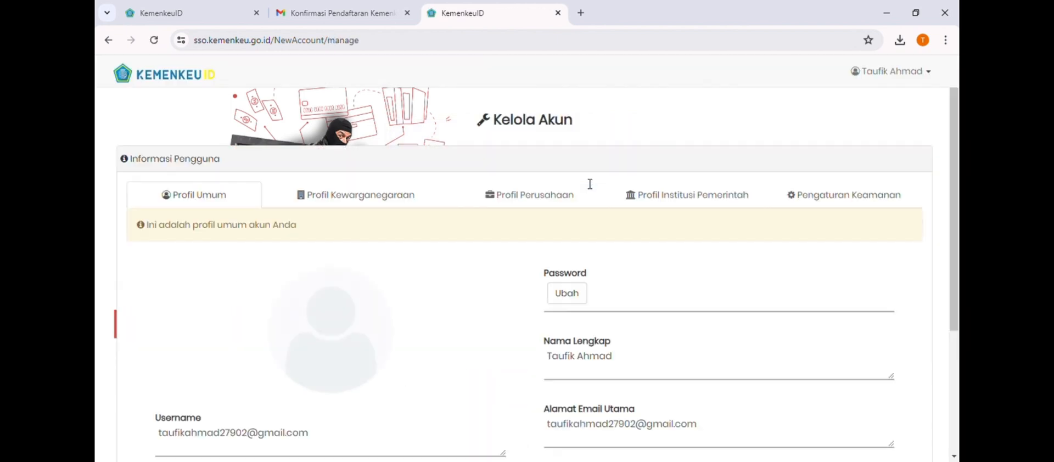
- Browse the Kelola Akun company profile, government institution profile and security settings tabs
scroll(588, 183, down, 3)
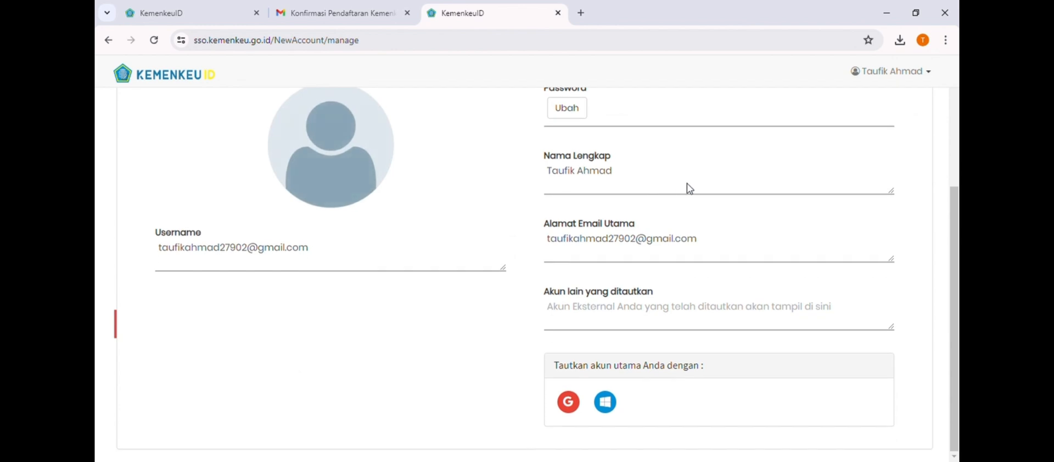
scroll(689, 188, up, 1)
scroll(688, 185, up, 2)
scroll(447, 195, down, 2)
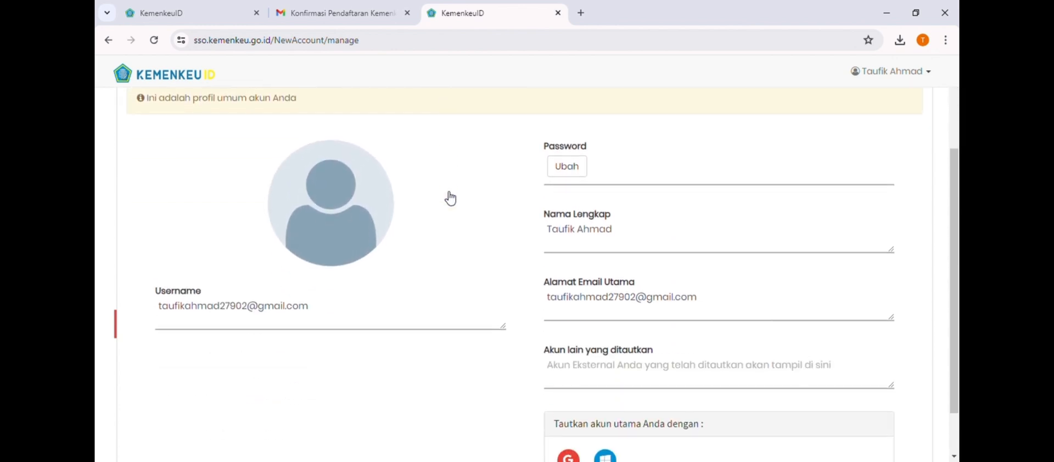
scroll(447, 197, up, 2)
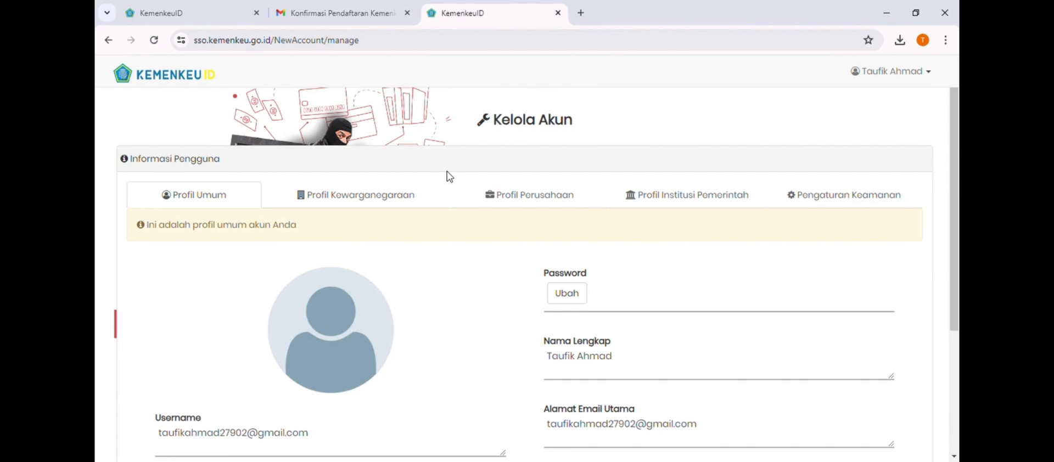
click(582, 200)
scroll(583, 220, up, 5)
click(688, 203)
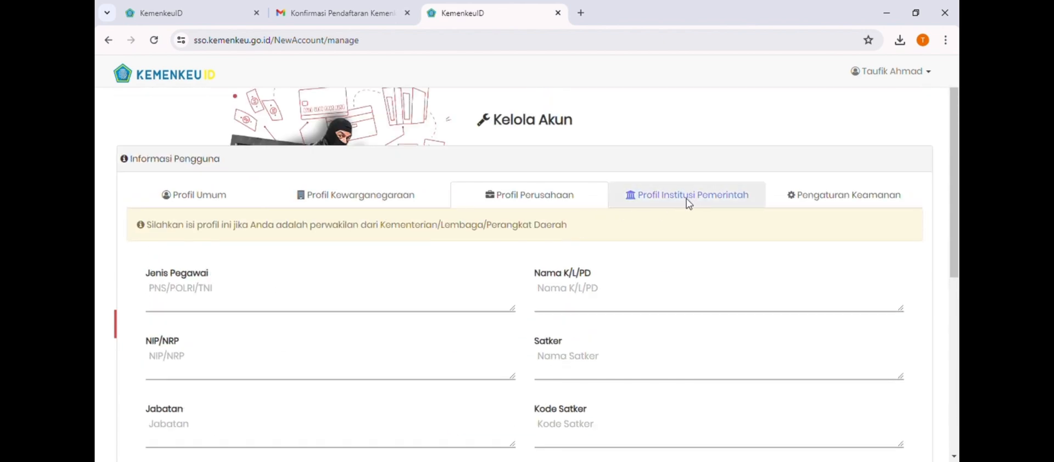
scroll(647, 261, down, 6)
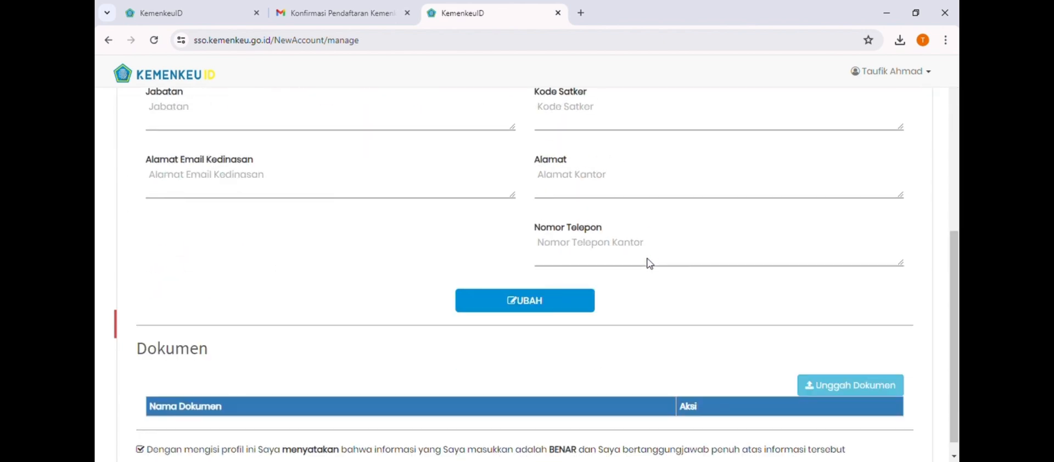
scroll(647, 261, up, 5)
scroll(647, 261, down, 5)
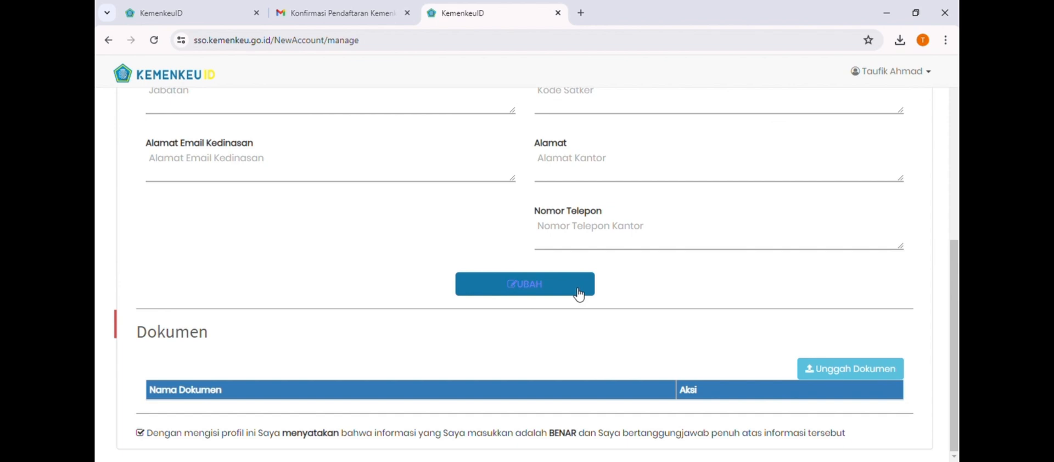
scroll(577, 289, up, 6)
click(793, 203)
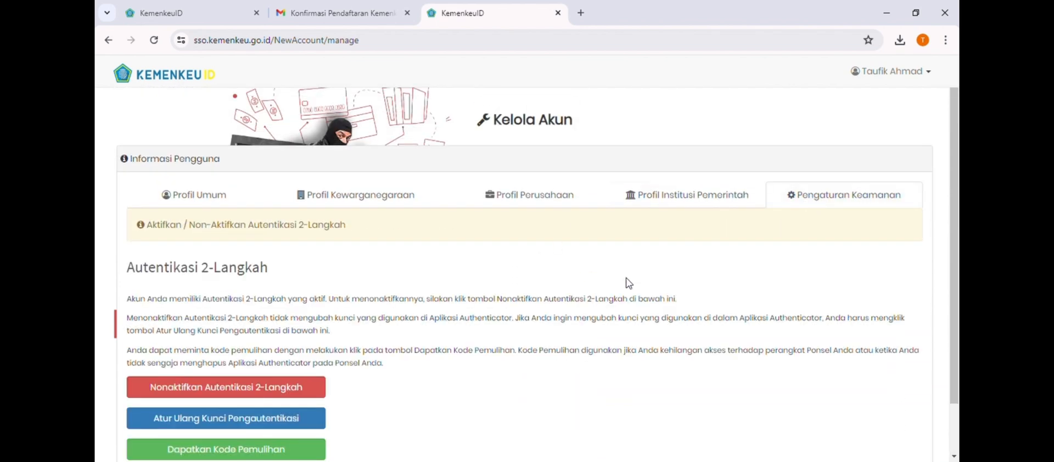
- Open the government profile with UBAH, cancel with BATAL, then view two-step authentication settings
click(716, 202)
scroll(510, 308, down, 6)
click(546, 305)
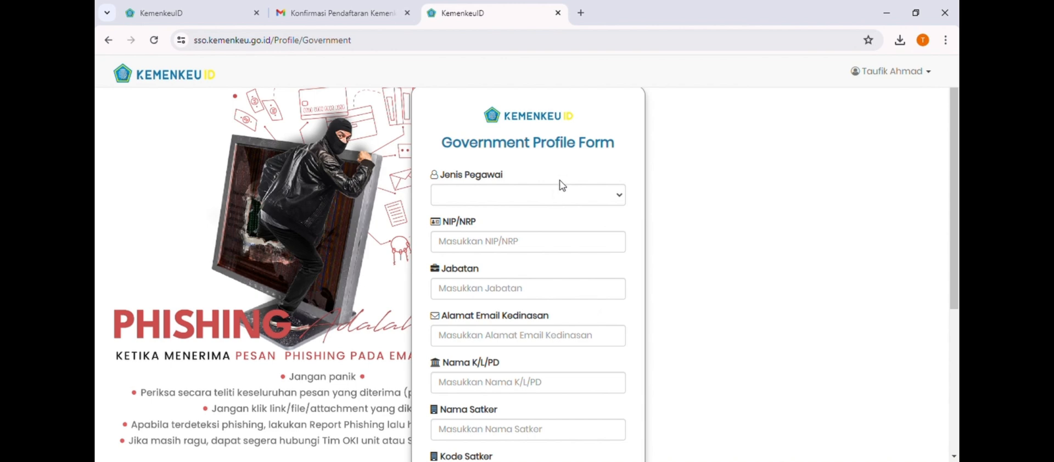
scroll(558, 272, down, 1)
scroll(558, 275, down, 3)
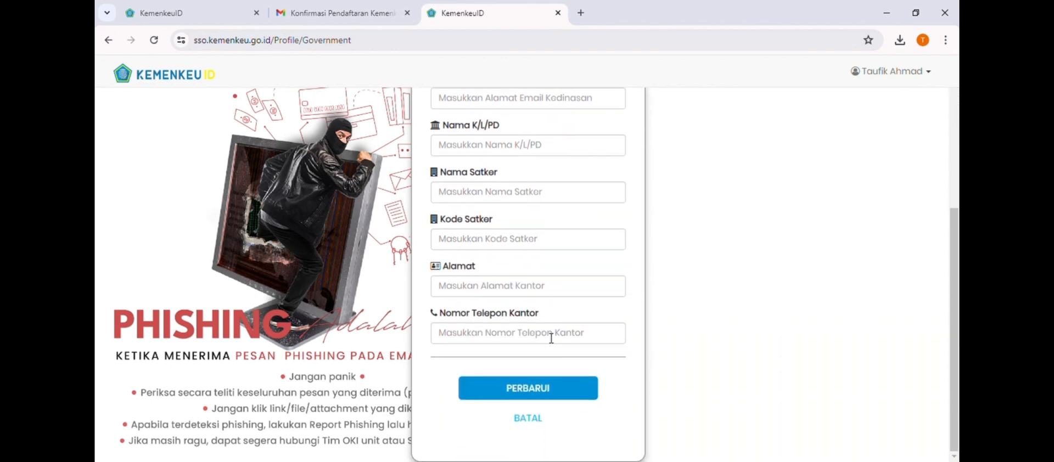
scroll(551, 336, up, 5)
scroll(546, 230, down, 4)
click(532, 418)
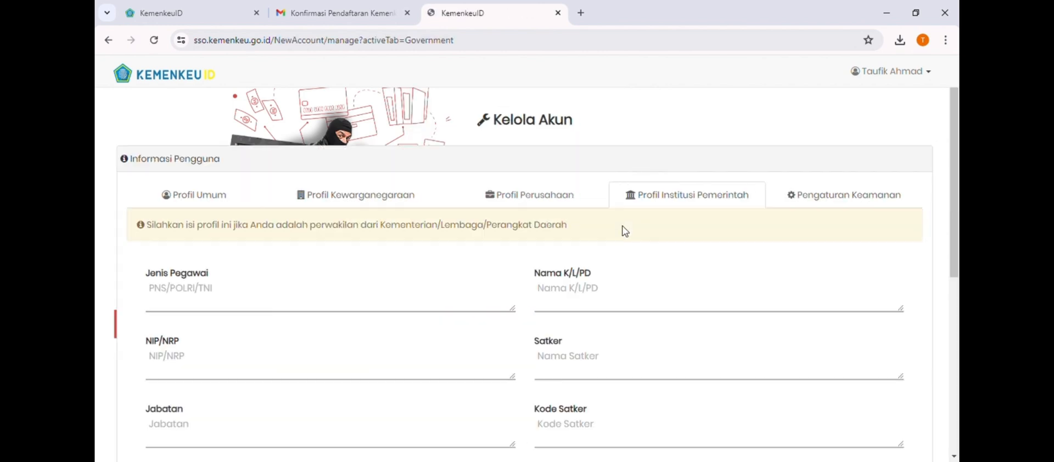
click(800, 199)
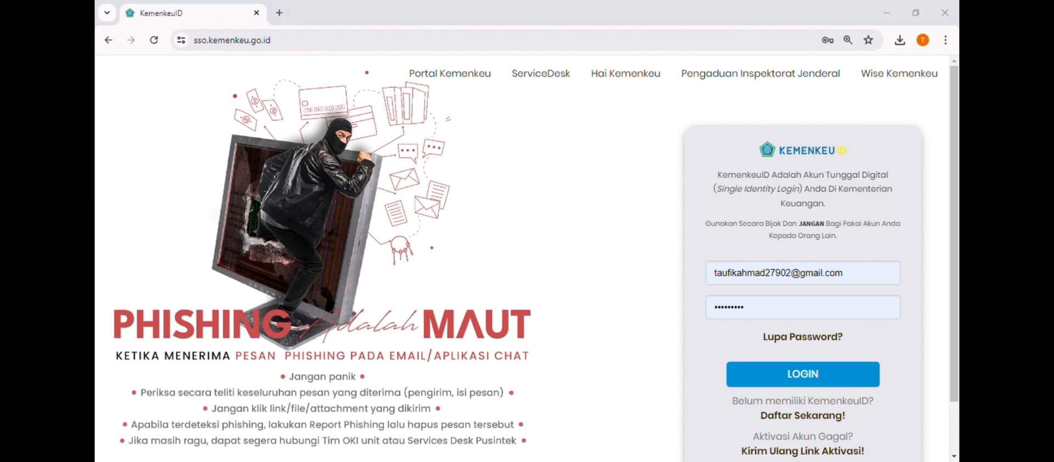
- Load the SIMAN V2 login address in a new tab and sign in through KemenkeuID LOGIN
click(280, 13)
text(https://siman.kemenkeu.go.id/login)
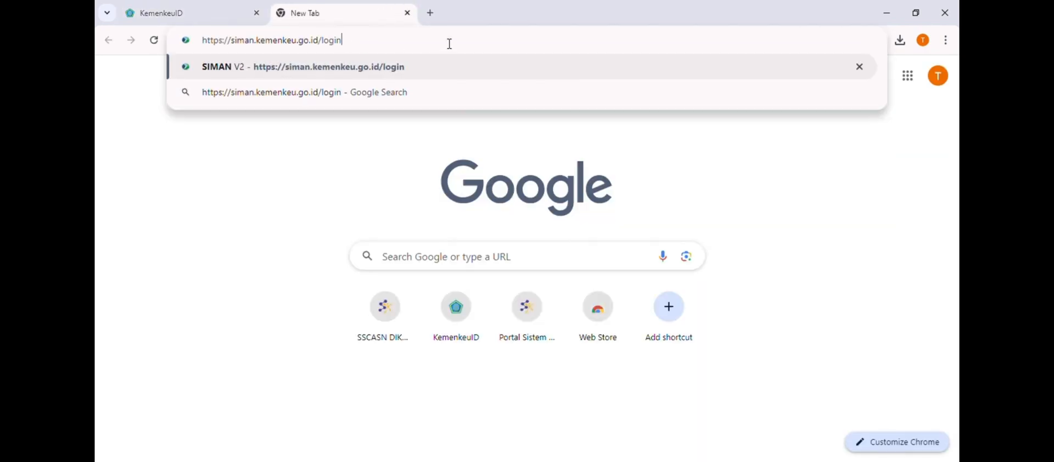
key(Return)
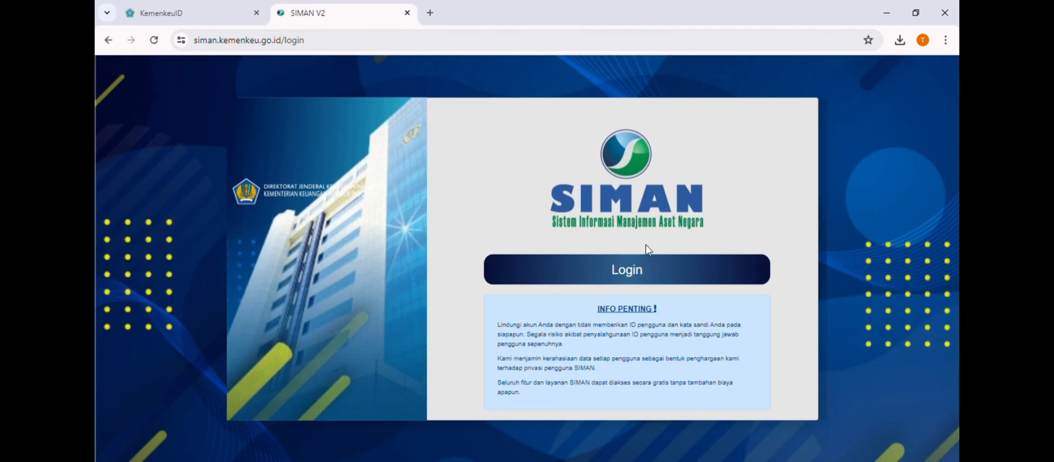
click(634, 270)
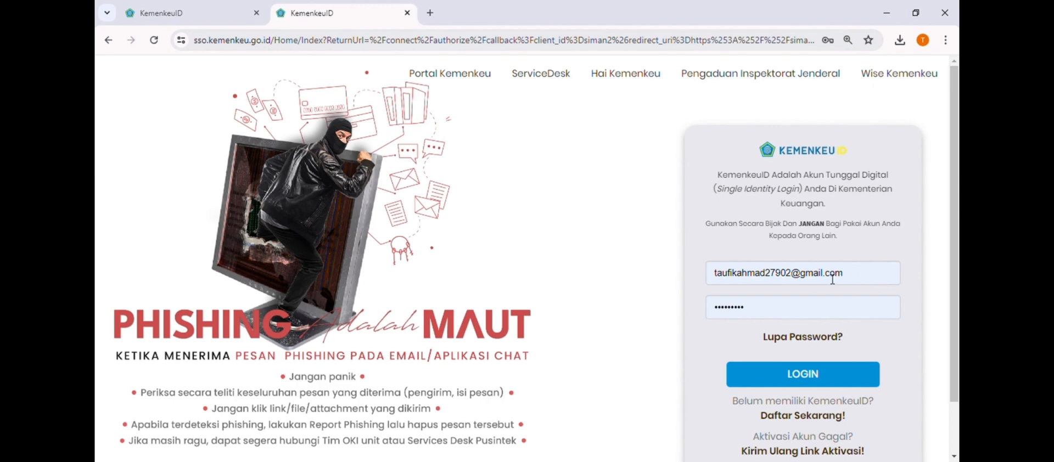
scroll(756, 313, down, 1)
click(757, 315)
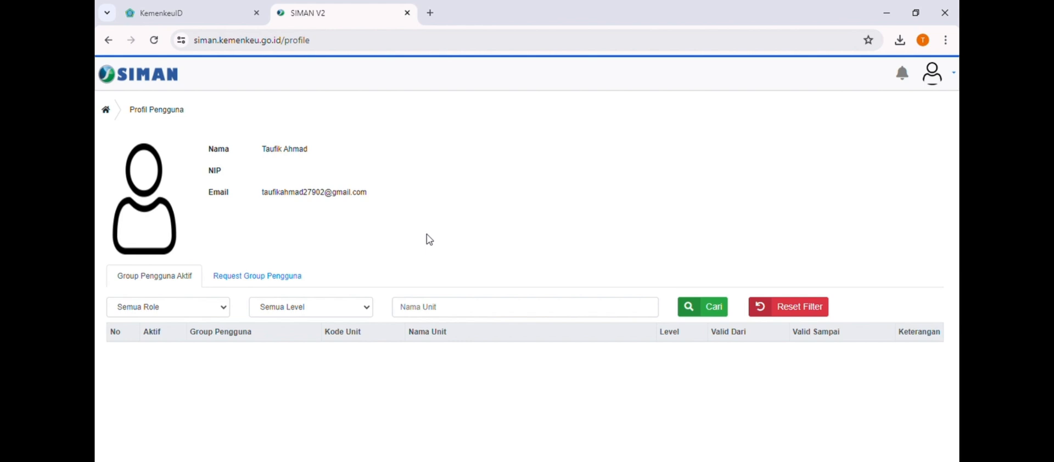
- Open the Request Group Pengguna list and select the displayed user name and e-mail
click(259, 276)
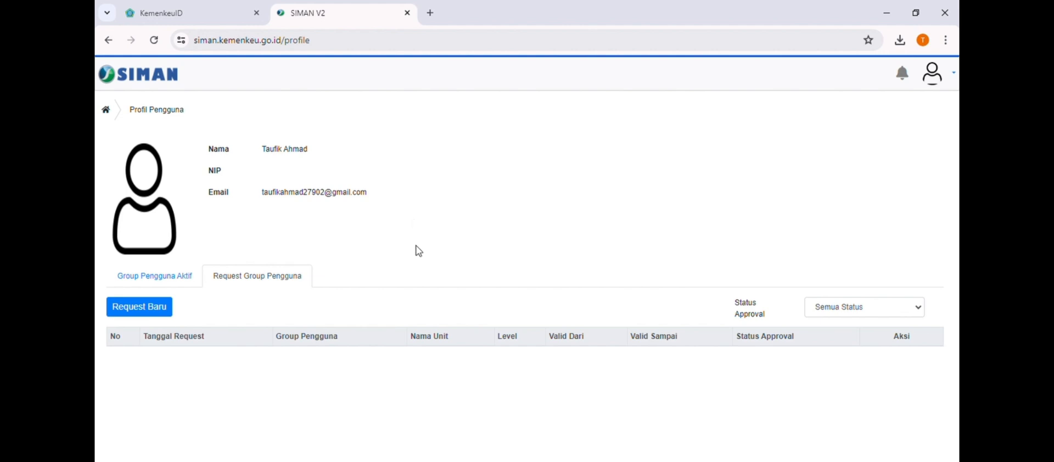
click(324, 461)
click(193, 240)
drag(257, 158, 304, 150)
drag(378, 192, 263, 199)
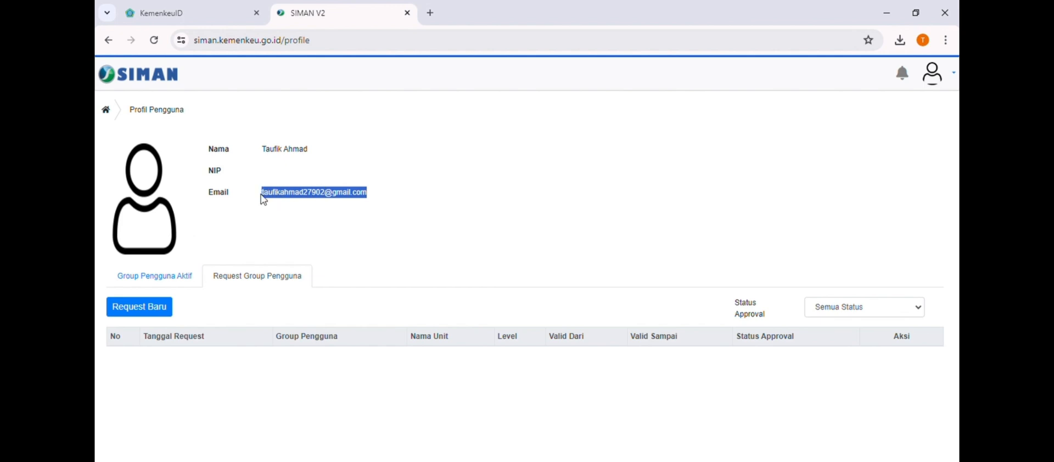
- Check the active user groups, then start a new request with Request Baru
click(156, 276)
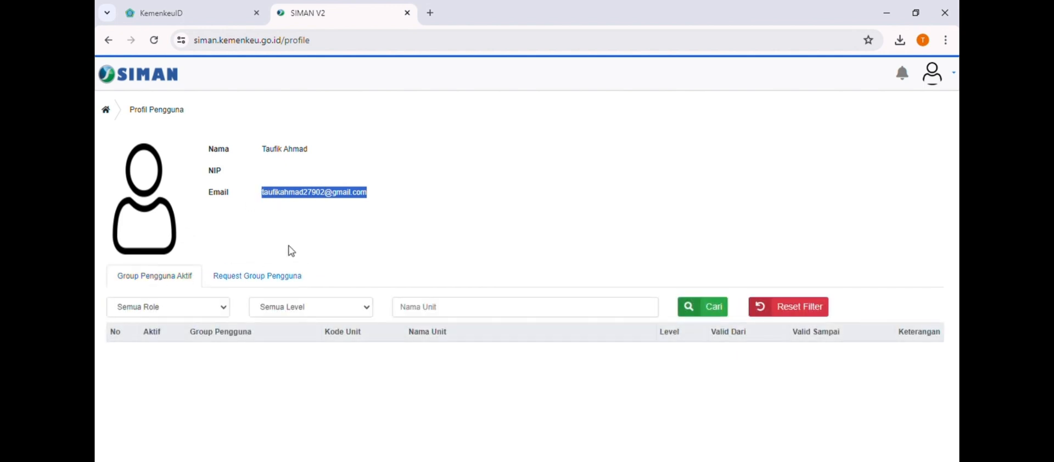
click(280, 279)
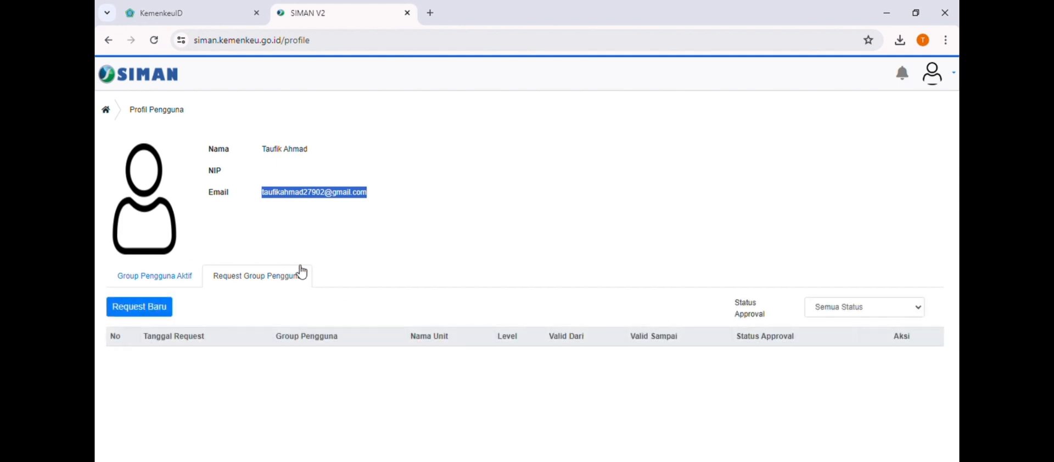
click(146, 308)
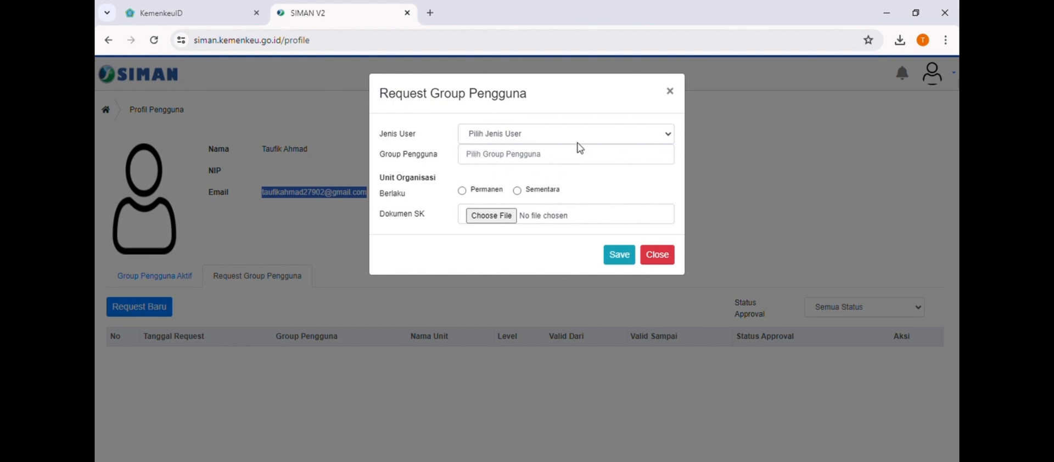
- Set Jenis User to Pengguna Barang and show the Group Pengguna choices, Sub Satker to Eselon 1
click(607, 132)
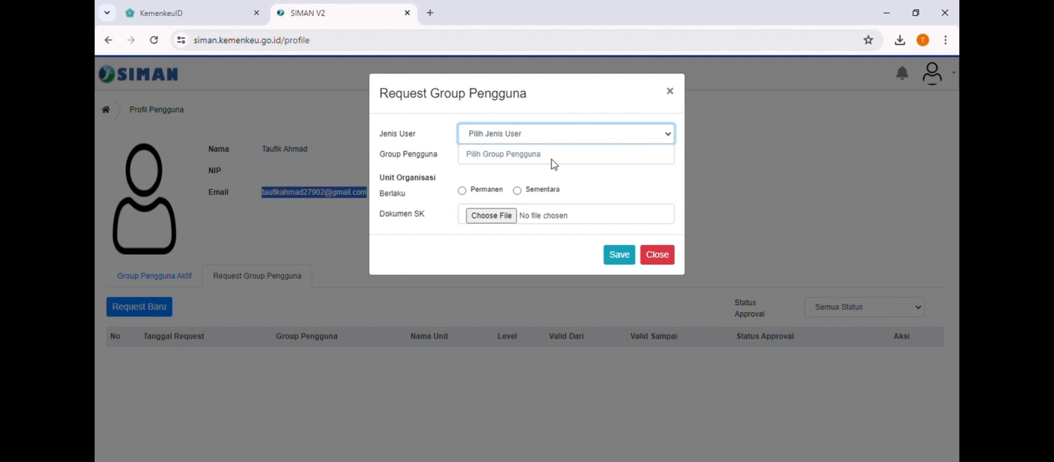
key(Down)
click(650, 160)
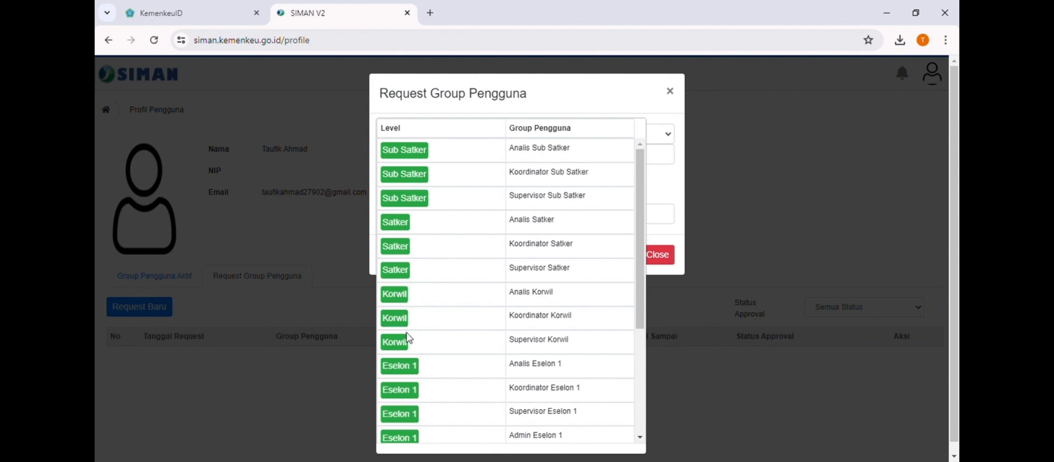
- Pick Analis Satker from the Group Pengguna lookup list
scroll(409, 338, down, 1)
scroll(406, 329, down, 2)
scroll(414, 346, up, 3)
drag(508, 218, 510, 248)
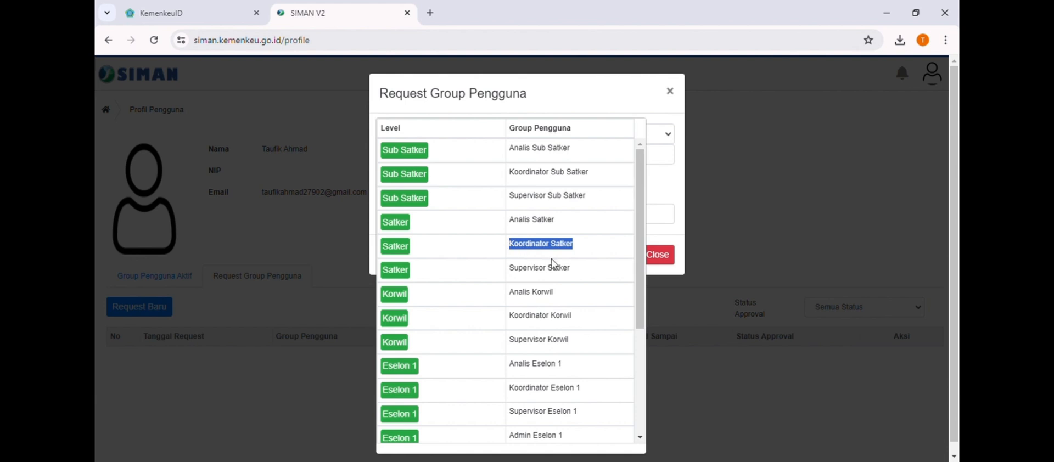
drag(575, 269, 510, 270)
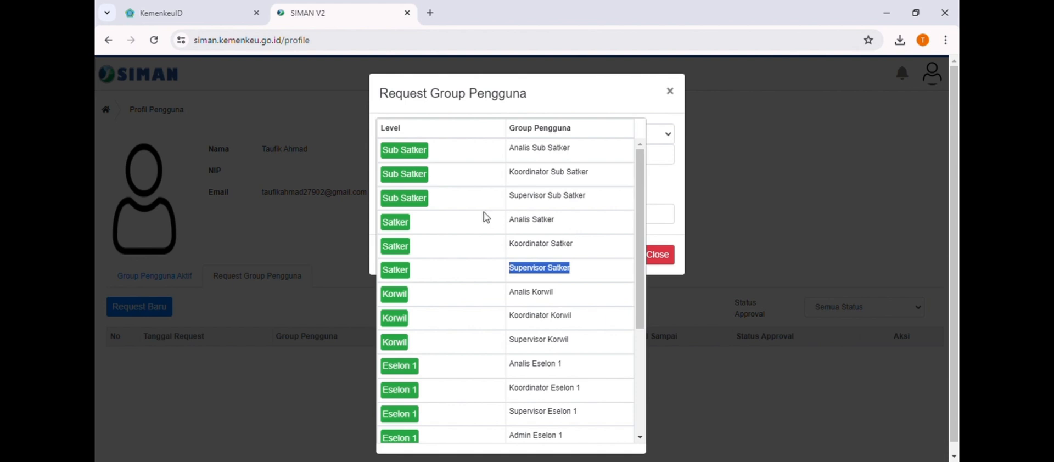
click(406, 230)
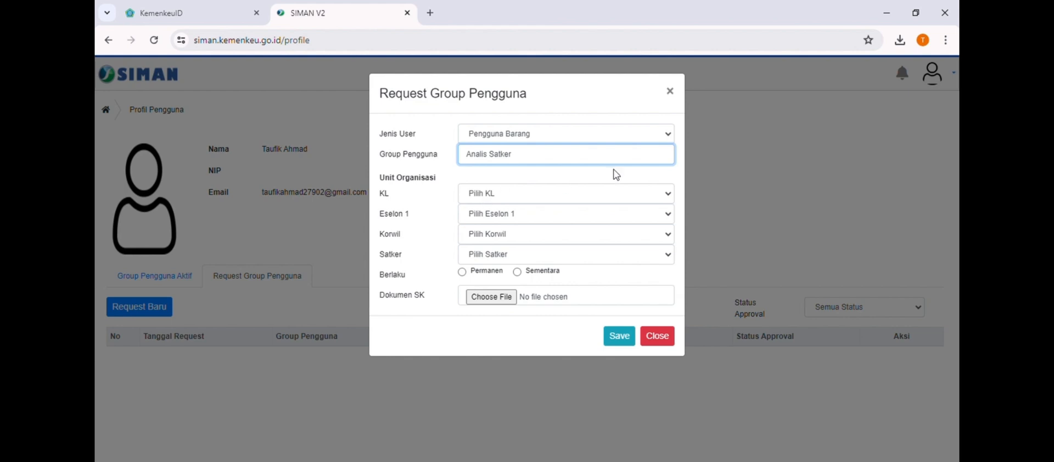
- Grant module access to Master Aset, Perencanaan, Pengelolaan, Inventarisasi and Asuransi
click(661, 196)
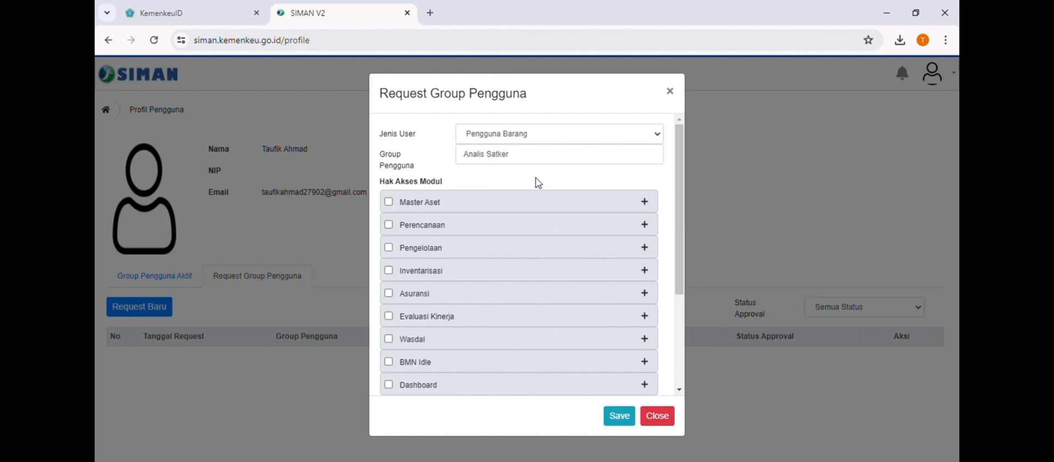
scroll(538, 183, down, 2)
scroll(538, 182, up, 2)
click(388, 204)
click(388, 225)
click(388, 248)
click(389, 270)
click(389, 293)
- Also tick Evaluasi Kinerja, BMN Idle and Dashboard under Hak Akses Modul
scroll(389, 293, down, 1)
click(389, 255)
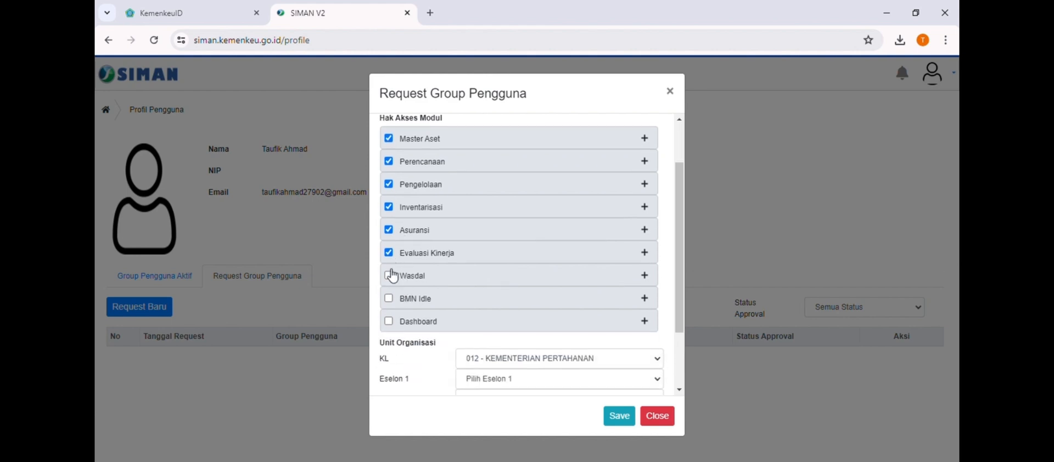
click(389, 299)
click(394, 328)
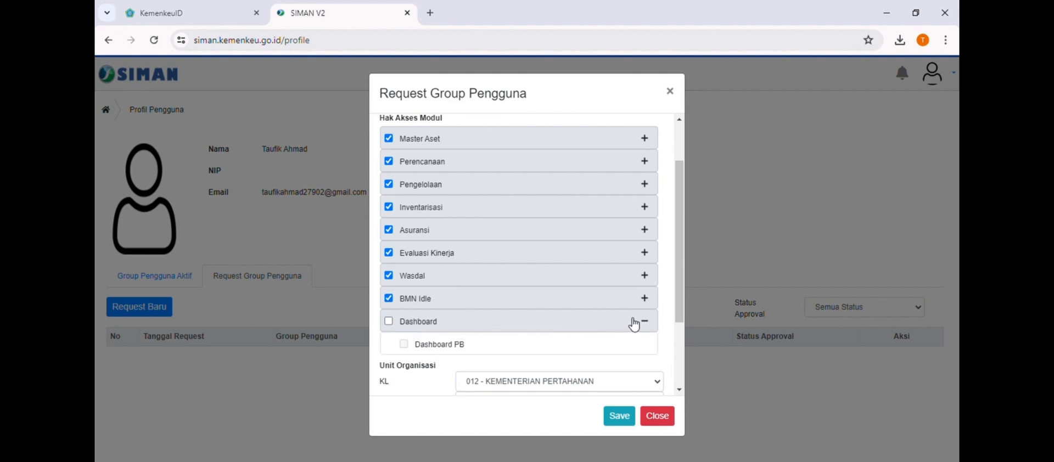
click(643, 322)
click(388, 322)
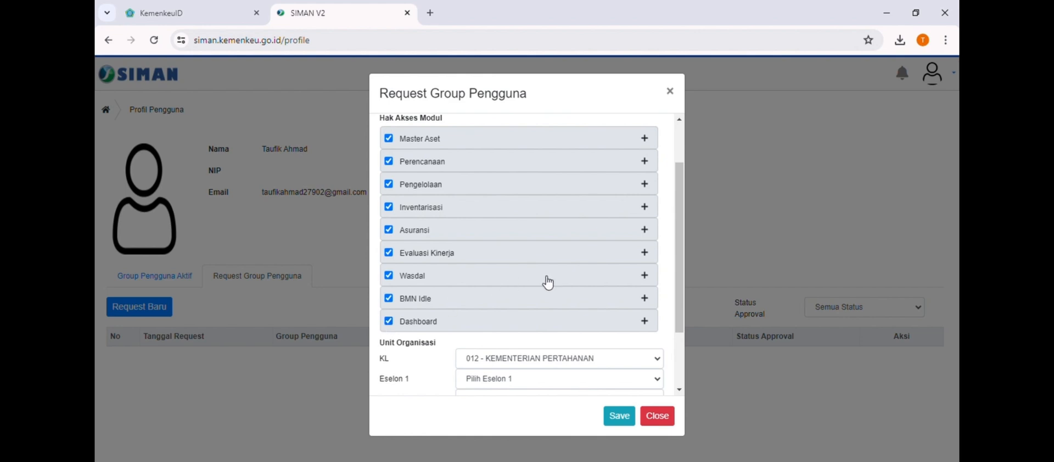
scroll(548, 282, up, 1)
scroll(558, 284, down, 1)
scroll(558, 284, down, 2)
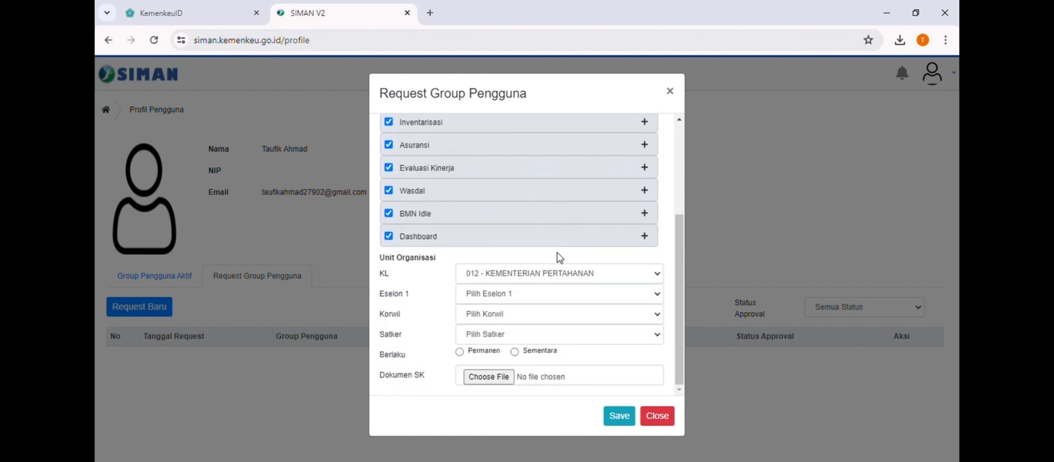
- Set KL to 013 Kementerian Hukum dan HAM and Eselon 1 to 01305 - DITJEN PEMASYARAKATAN
click(631, 275)
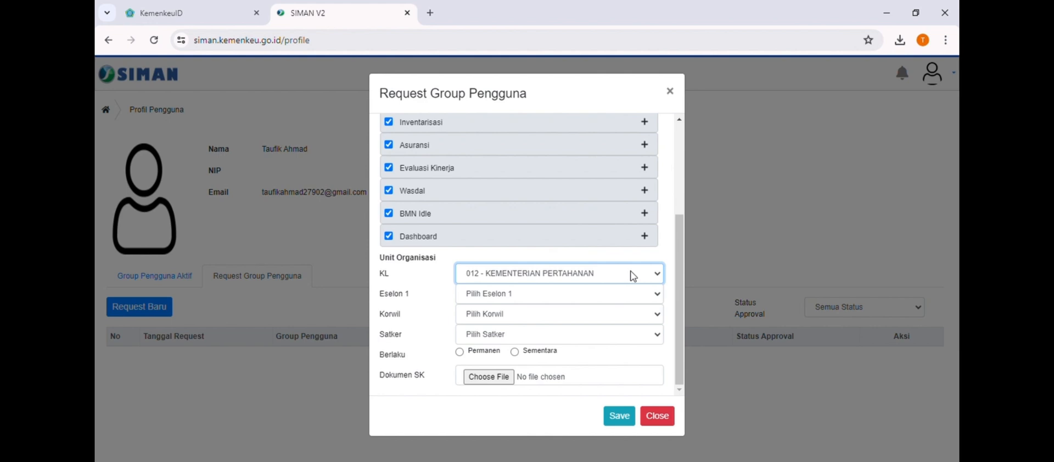
scroll(526, 252, up, 5)
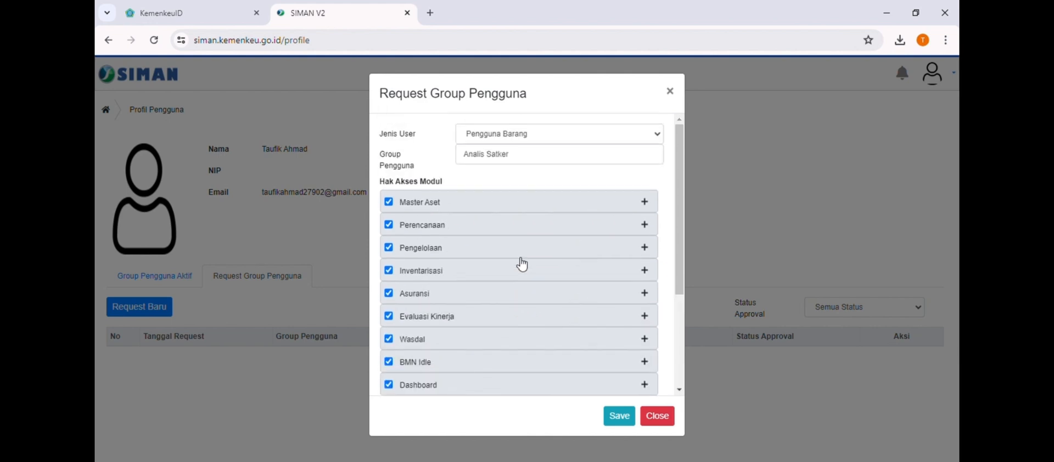
scroll(521, 265, down, 3)
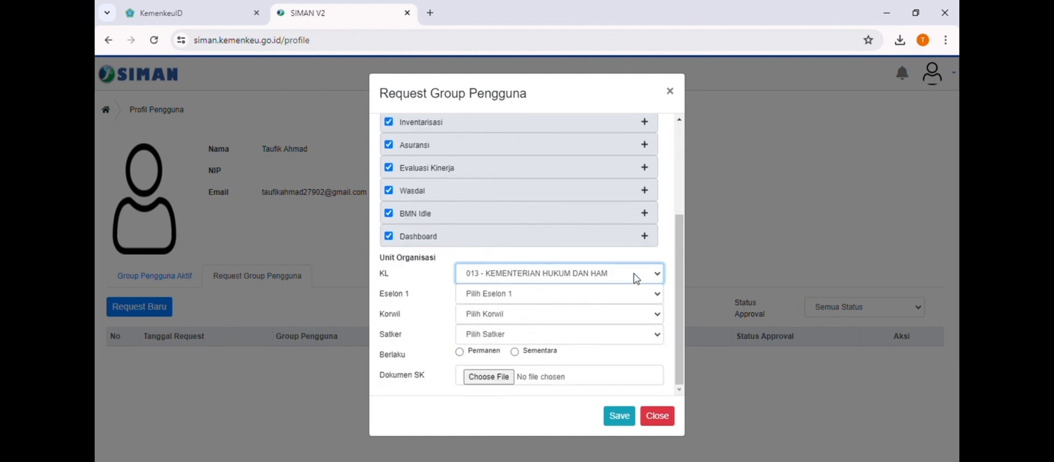
click(661, 299)
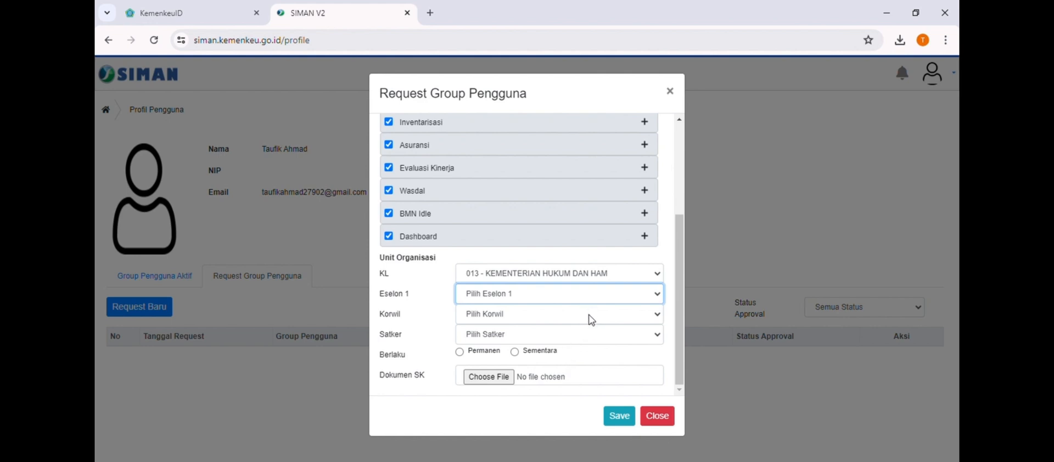
click(583, 349)
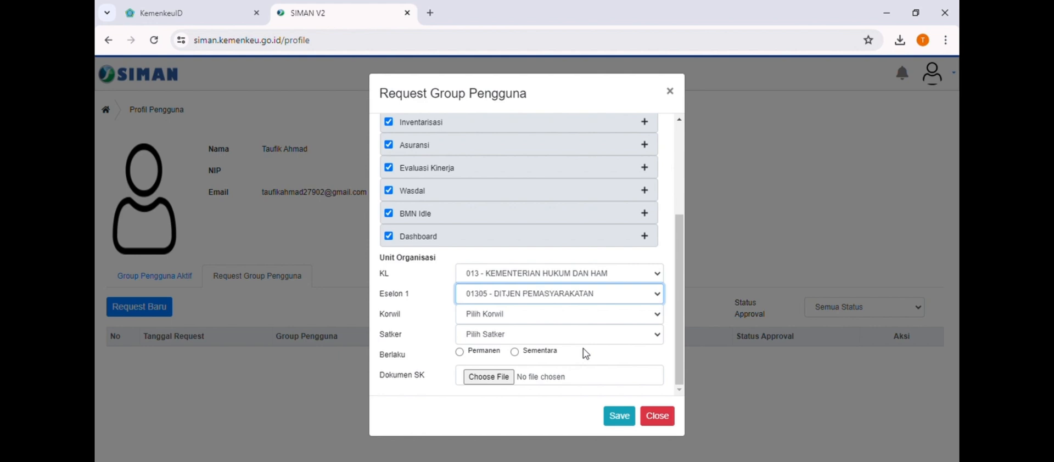
- Choose the Kanwil as Korwil, the Rumah Tahanan Satker, and Berlaku Sementara
click(655, 317)
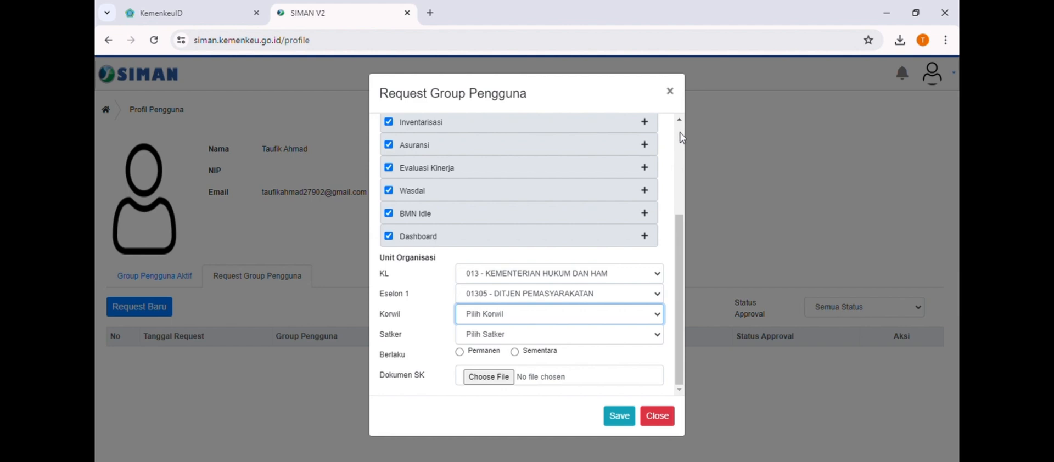
key(Down)
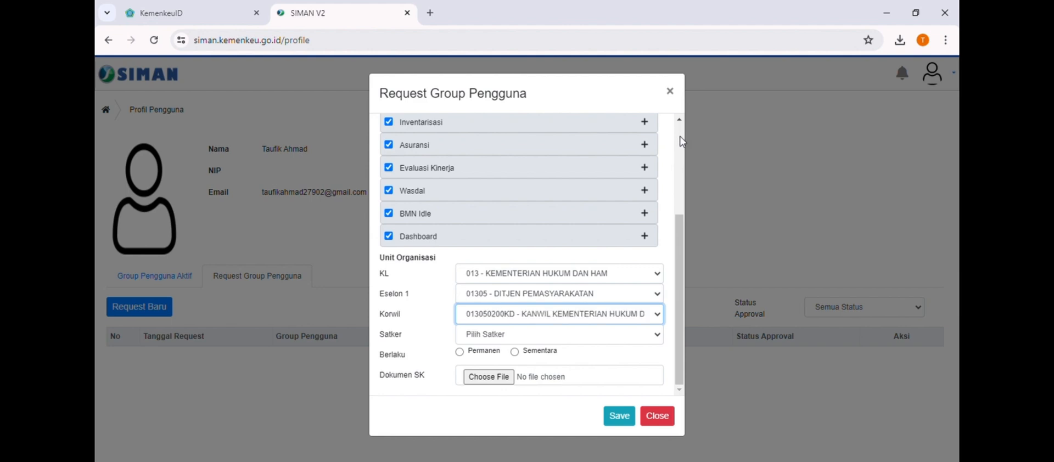
click(536, 339)
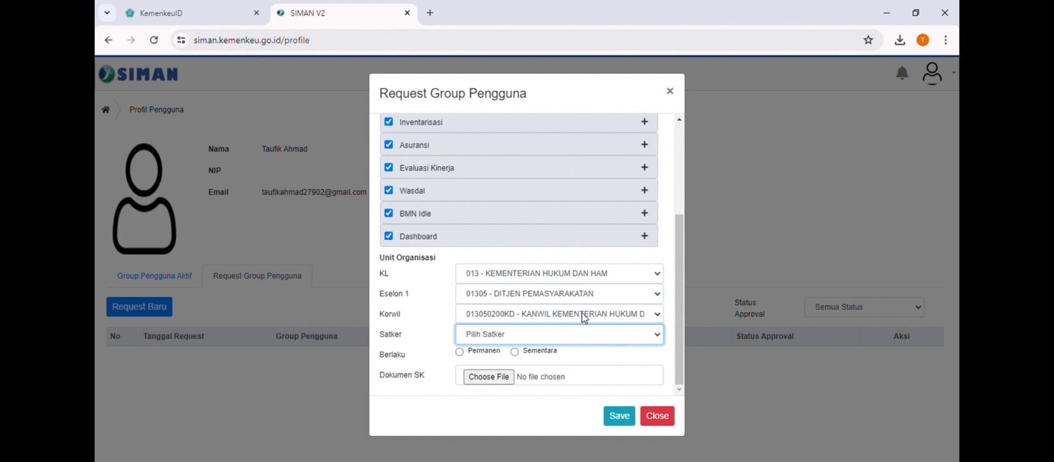
click(607, 174)
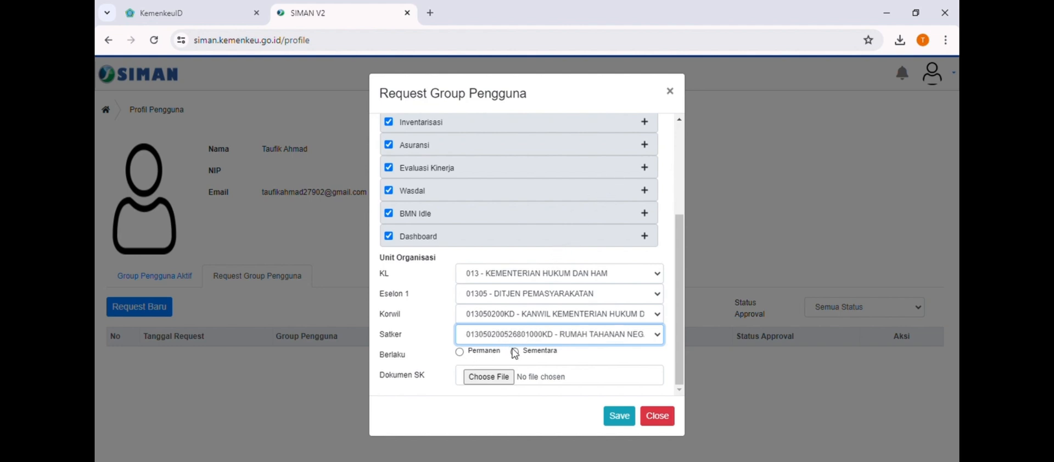
click(515, 351)
- Switch Berlaku to Permanen, attach the SK decree PDF, and save the request as a Draft
scroll(517, 357, down, 1)
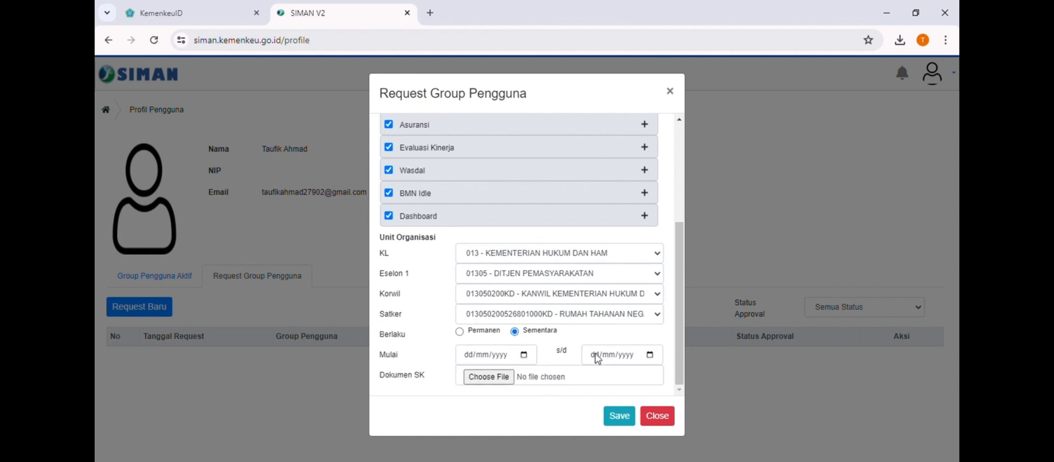
click(469, 332)
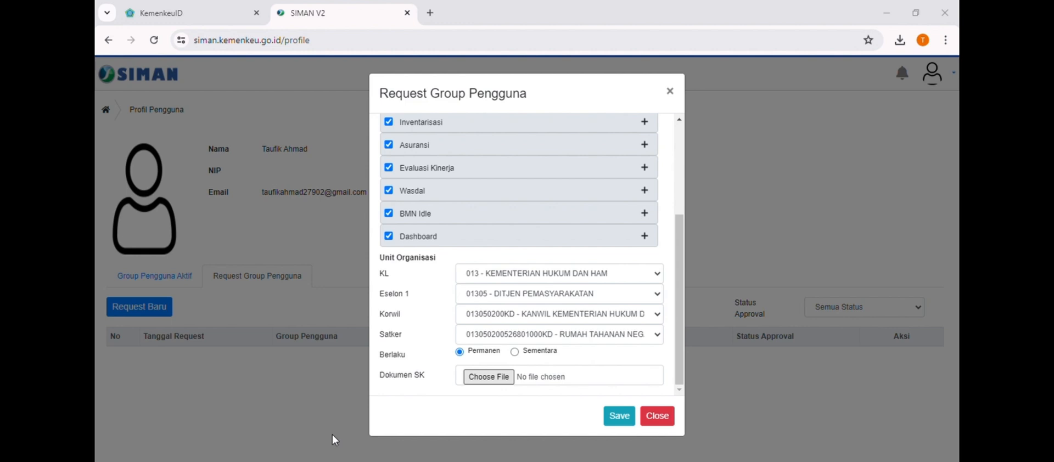
double_click(290, 199)
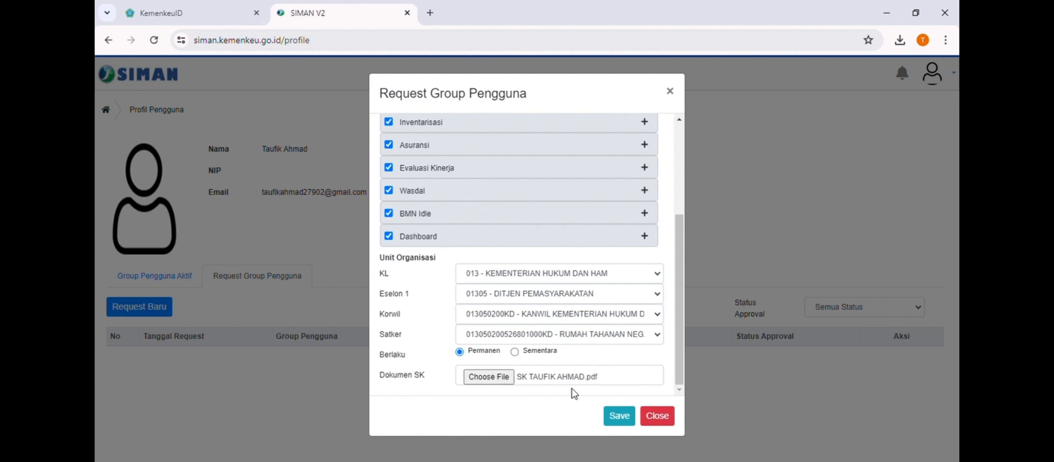
click(617, 416)
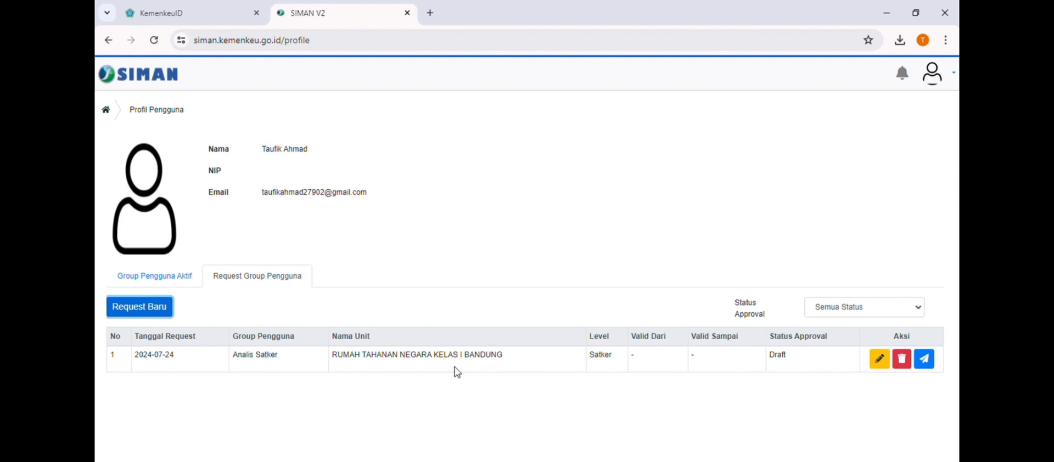
- Review the Analis Satker request's Detail Group Pengguna and process it to Pengajuan status
click(927, 361)
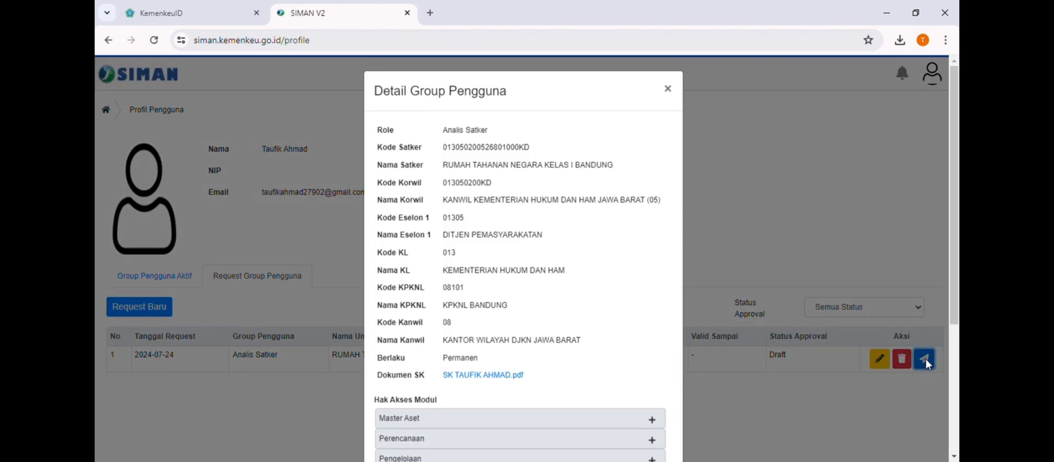
scroll(445, 143, down, 2)
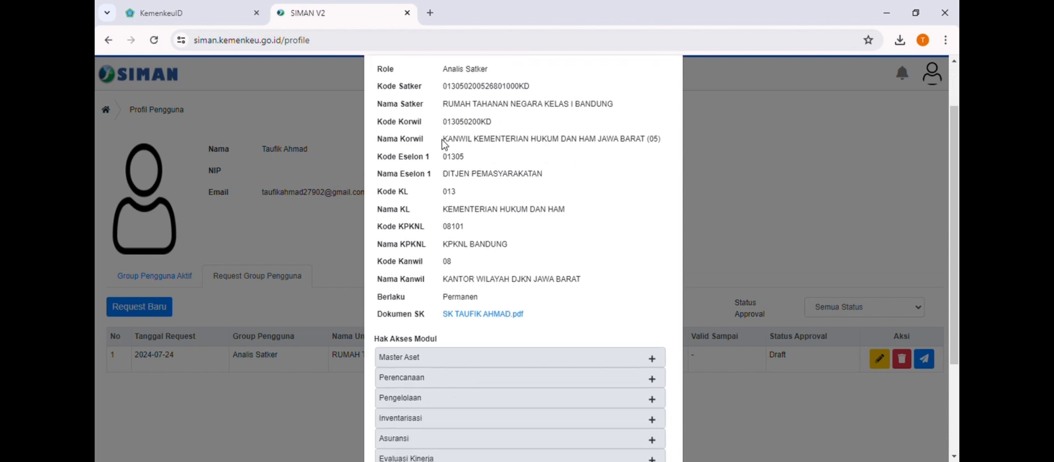
scroll(451, 189, down, 3)
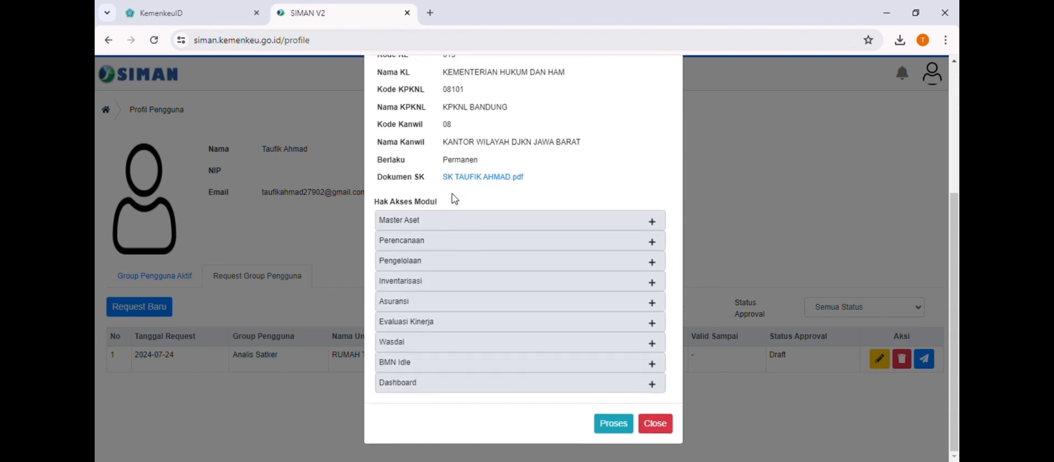
scroll(452, 187, up, 4)
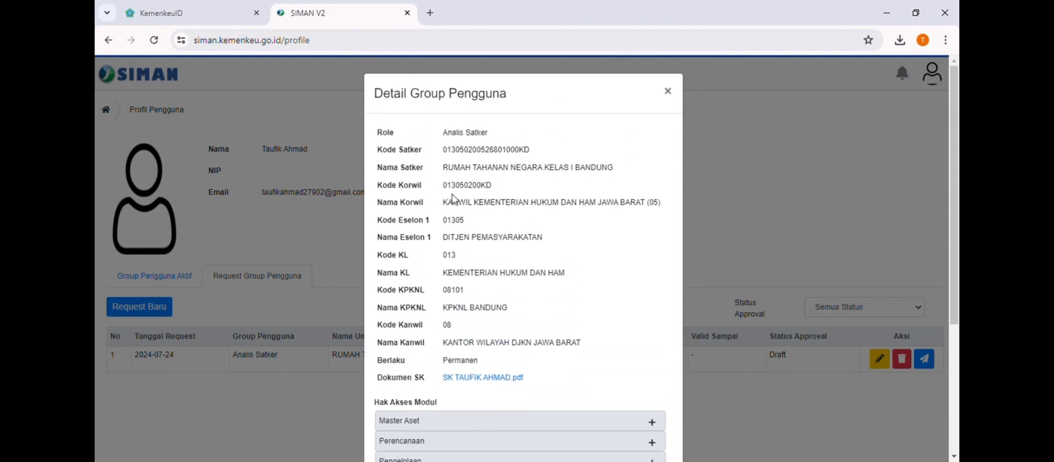
scroll(464, 207, down, 5)
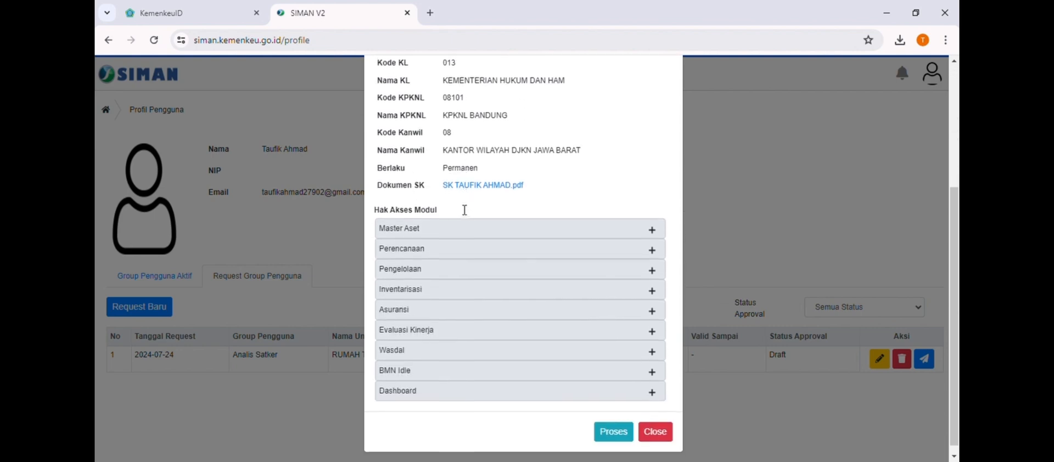
click(622, 424)
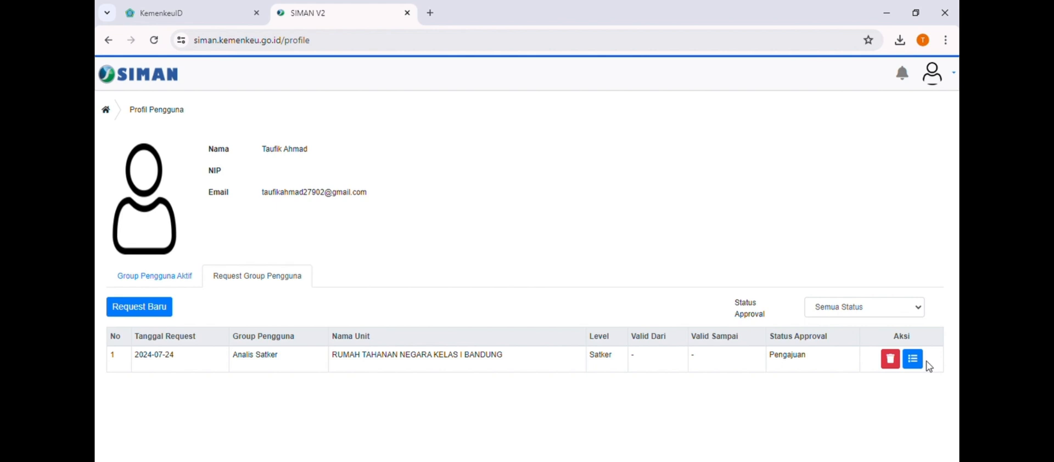
- Delete the submitted Analis Satker request, confirming with YES
click(897, 361)
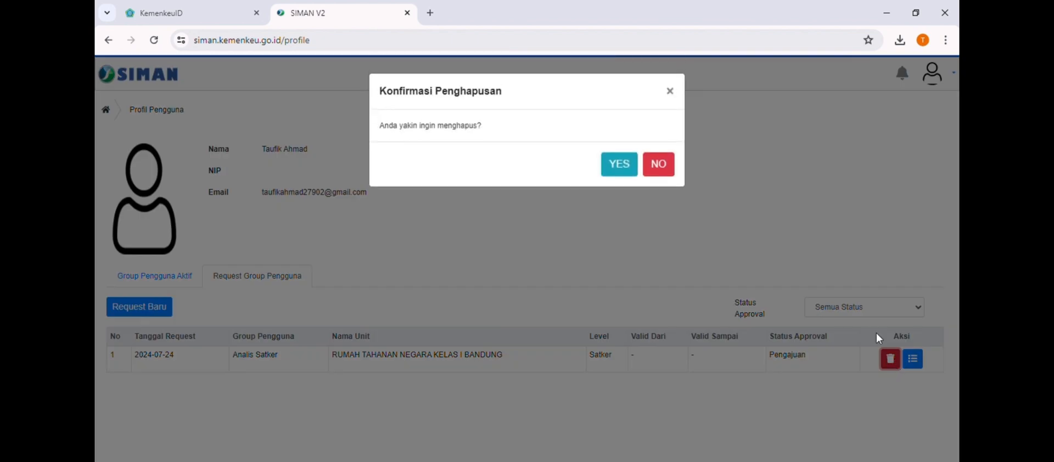
click(623, 165)
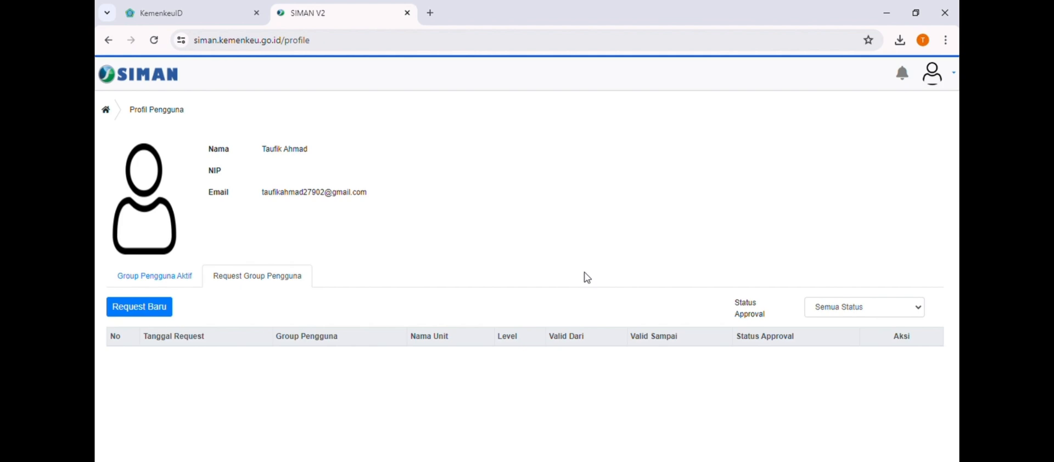
click(170, 308)
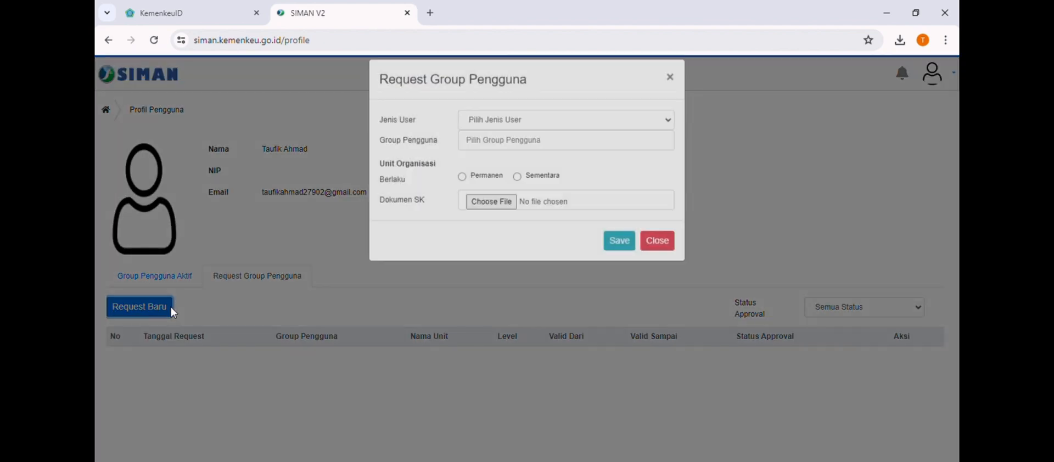
click(614, 138)
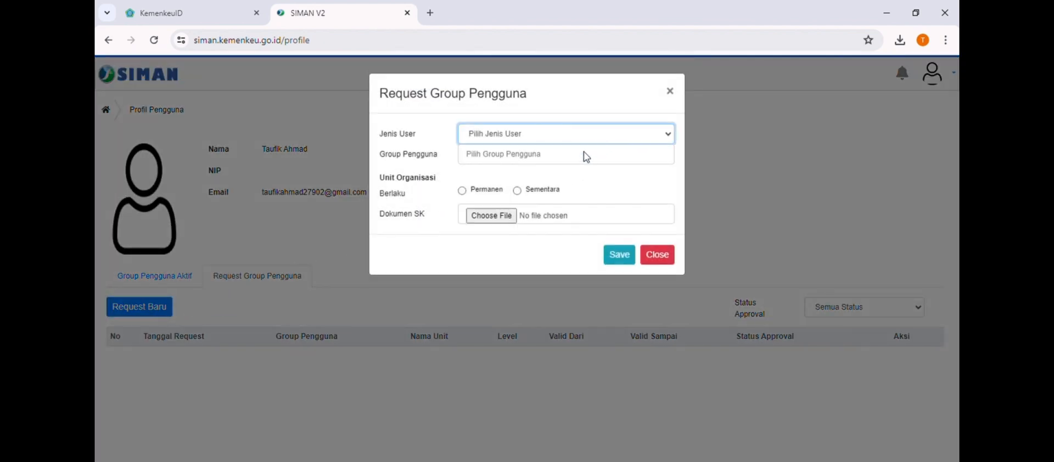
click(586, 161)
click(604, 156)
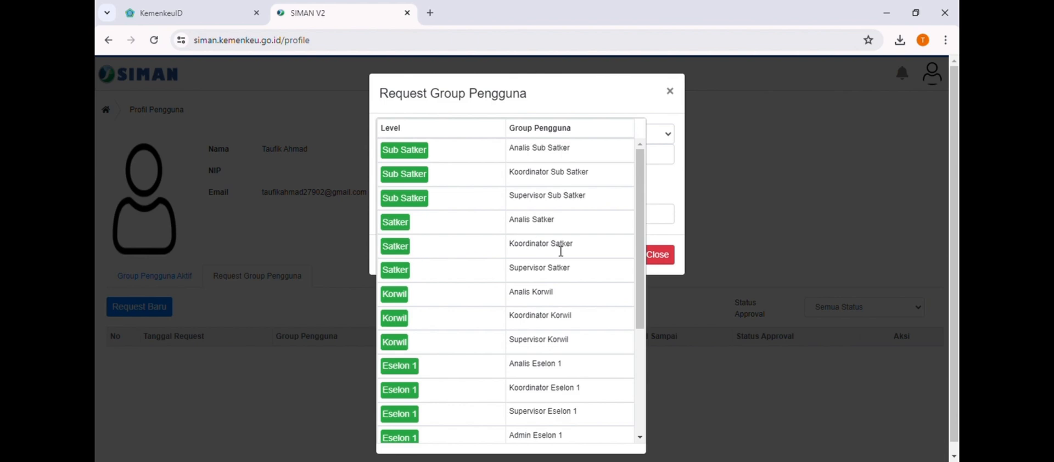
click(406, 247)
click(577, 161)
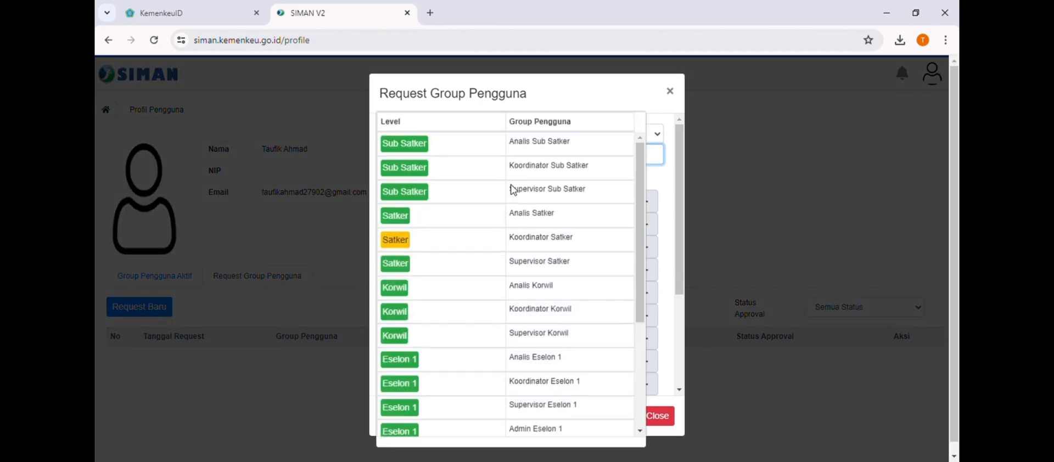
click(401, 277)
scroll(559, 240, down, 5)
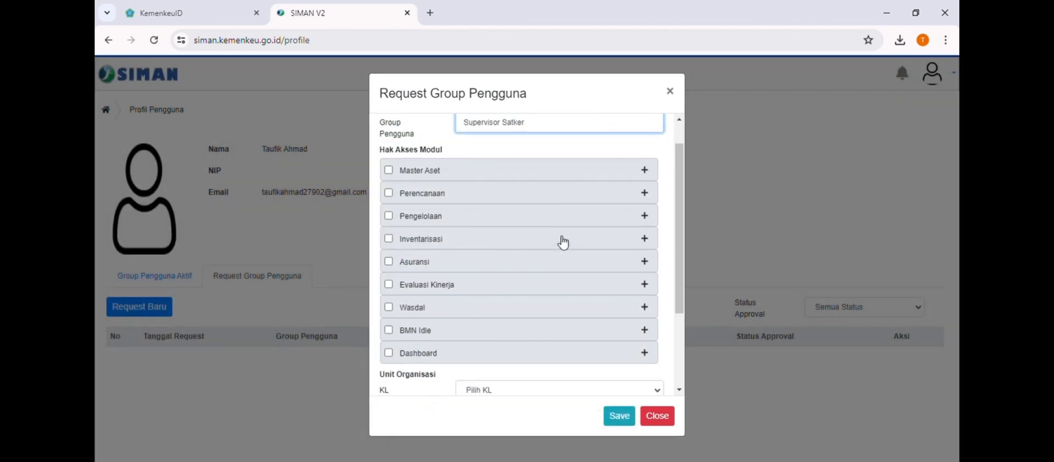
scroll(563, 245, up, 5)
scroll(564, 242, down, 5)
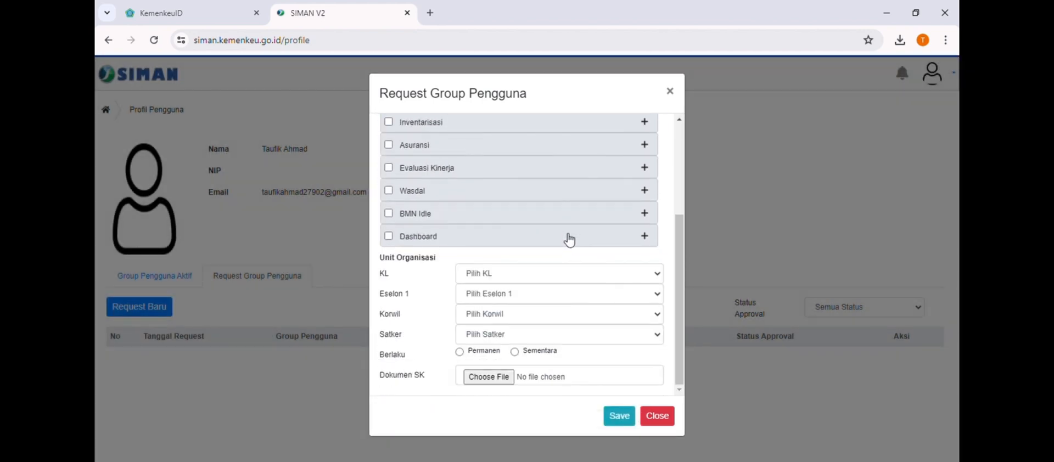
scroll(560, 250, up, 5)
scroll(563, 256, down, 5)
scroll(540, 314, up, 5)
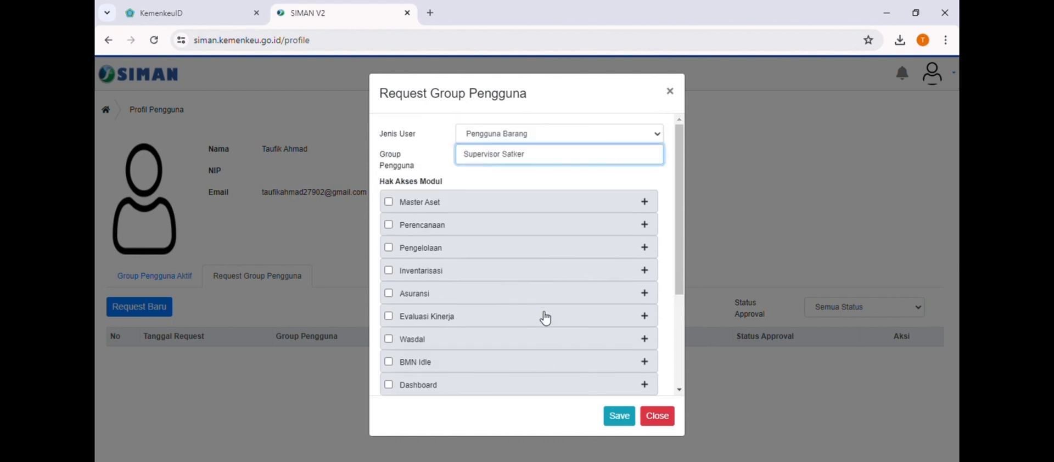
click(657, 418)
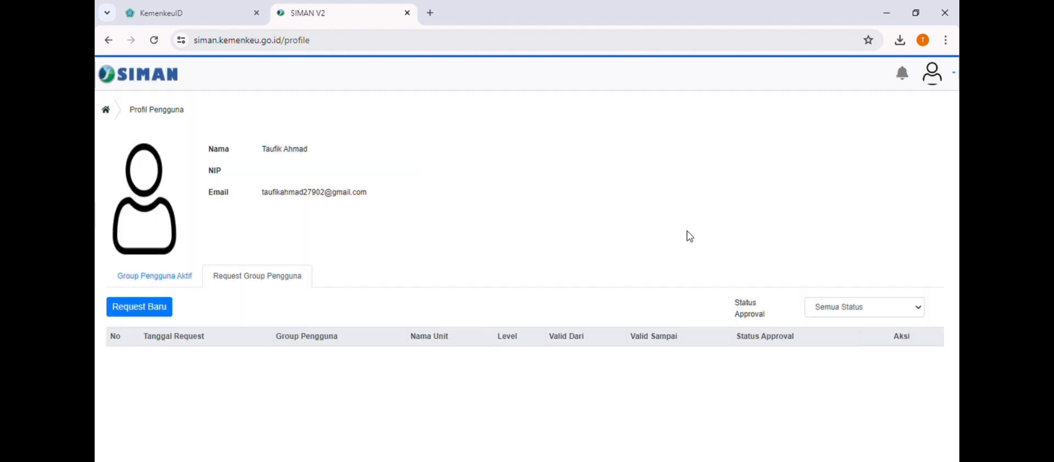